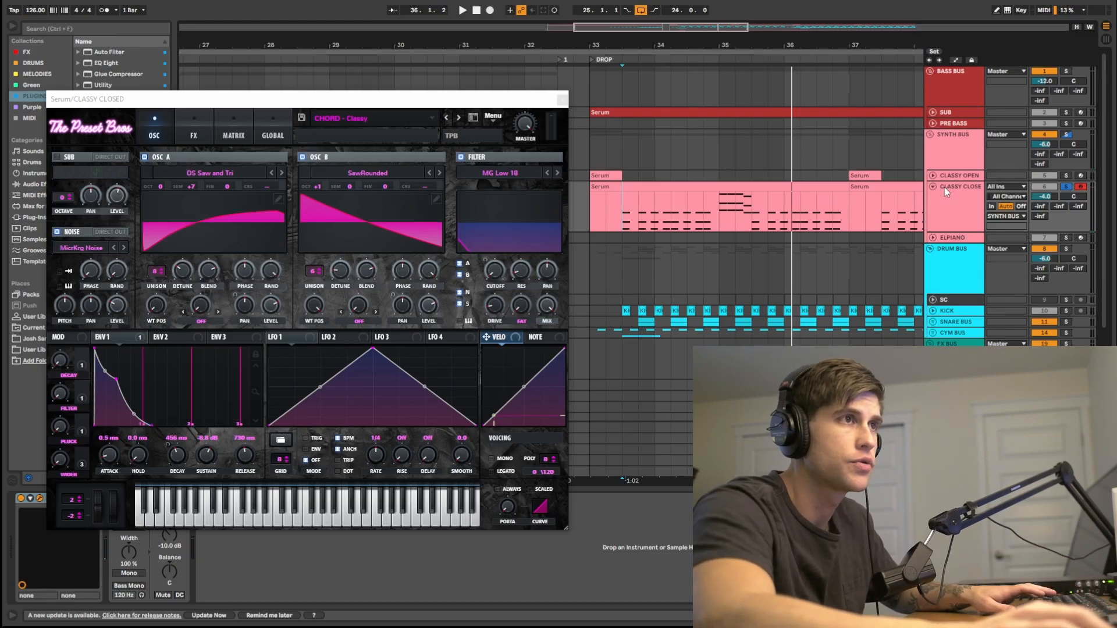
- Unfold the CLASSY OPEN track, solo it and play its chord clip from the start of the drop at bar 33
click(932, 176)
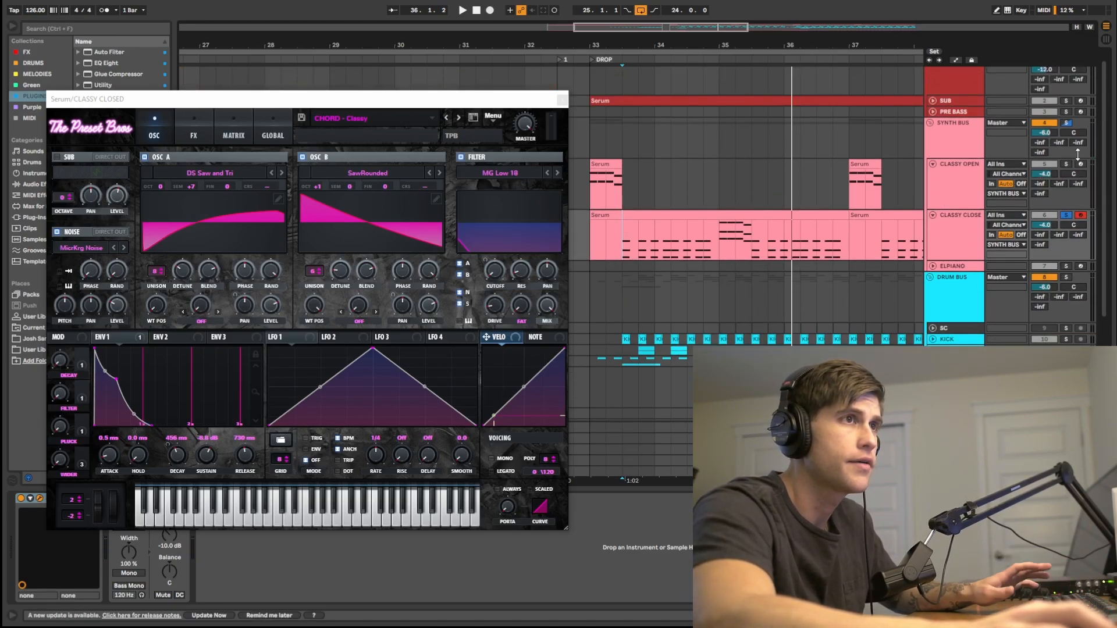
click(1068, 162)
scroll(809, 187, left, 2)
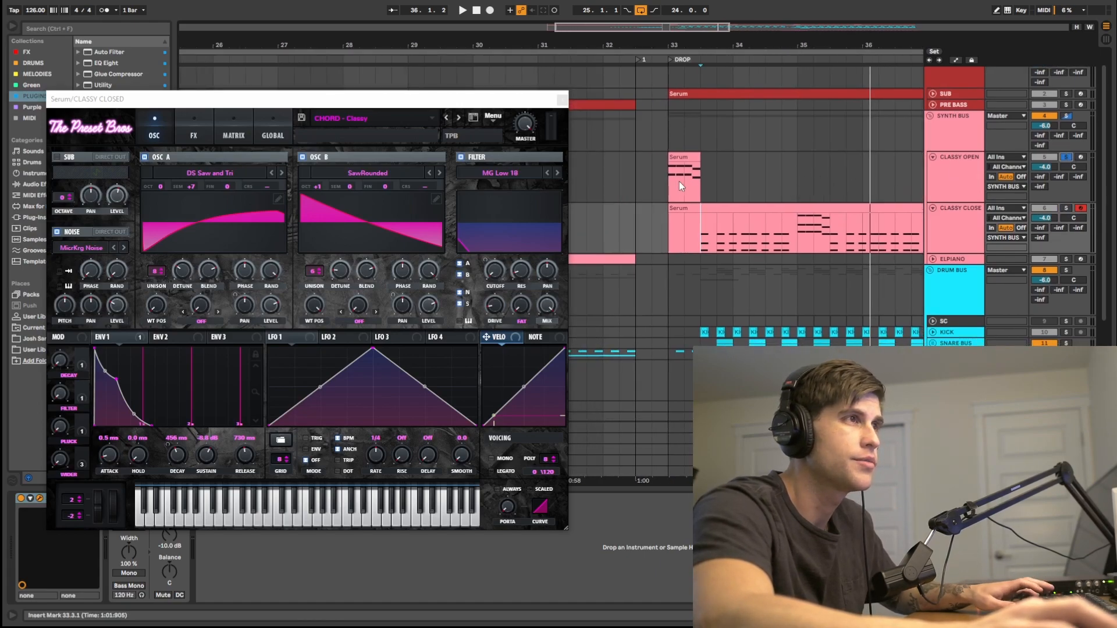
click(672, 184)
key(space)
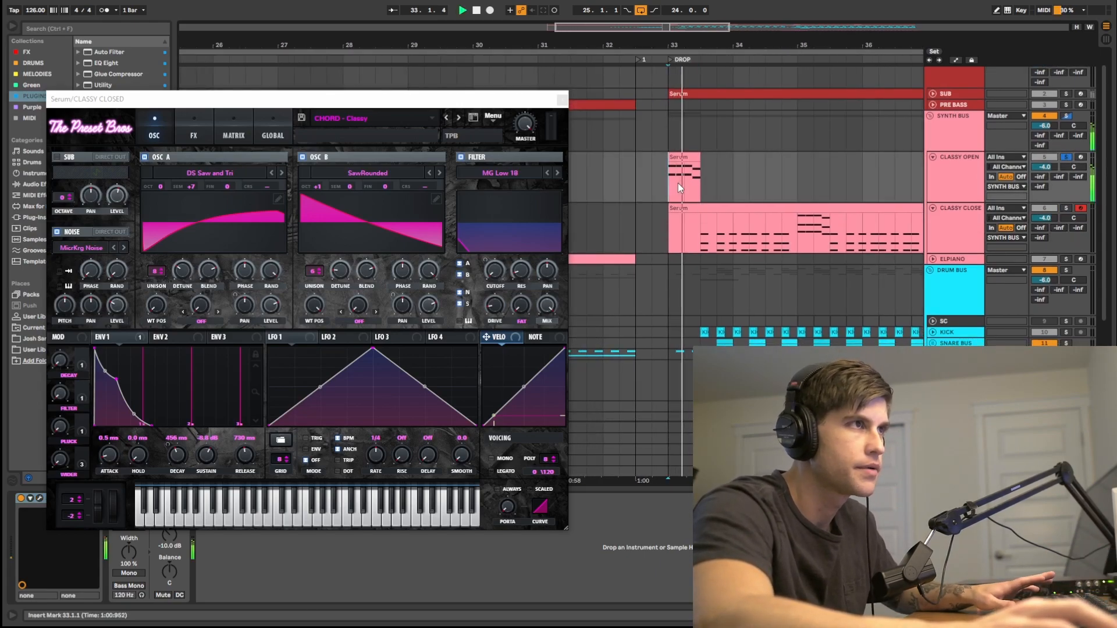
key(space)
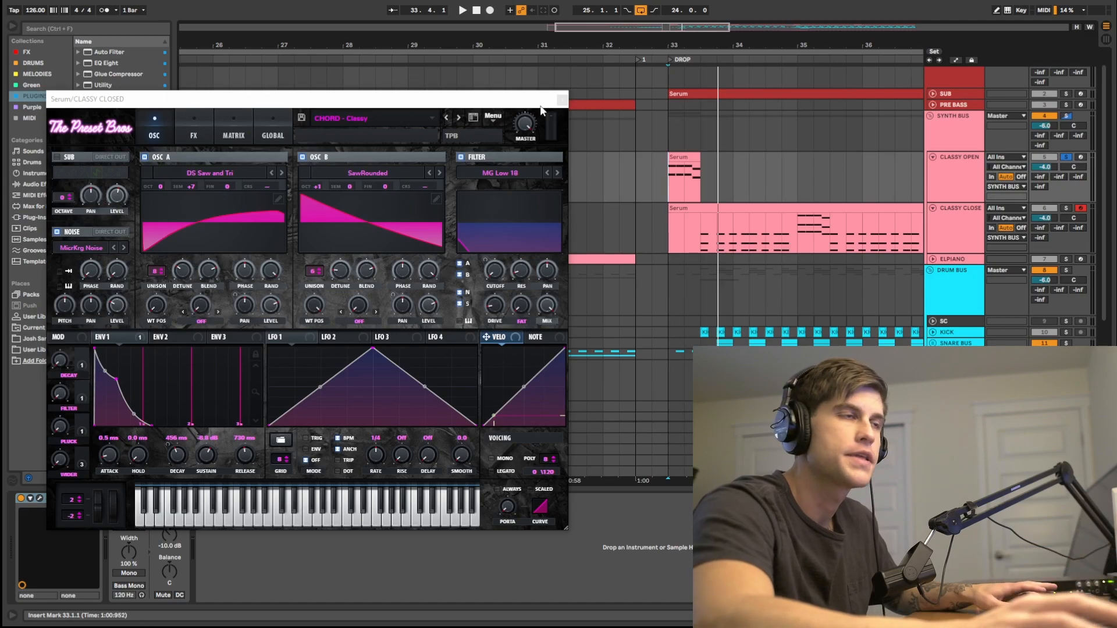
- Solo the CLASSY CLOSED track and move its Serum window clear of the drop clips in the arrangement
click(720, 245)
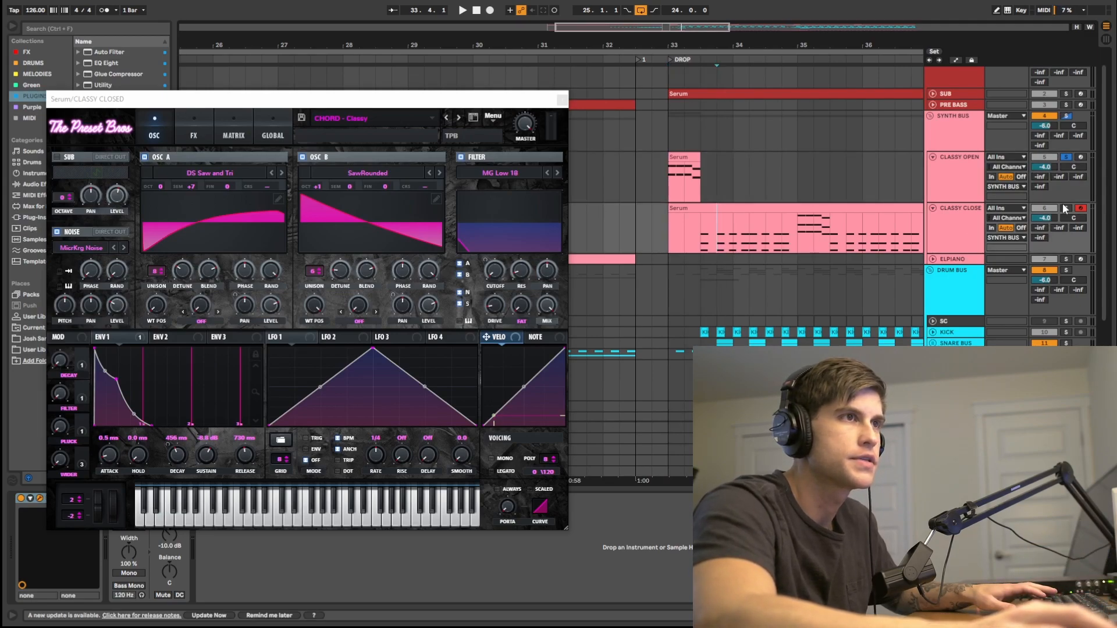
click(966, 220)
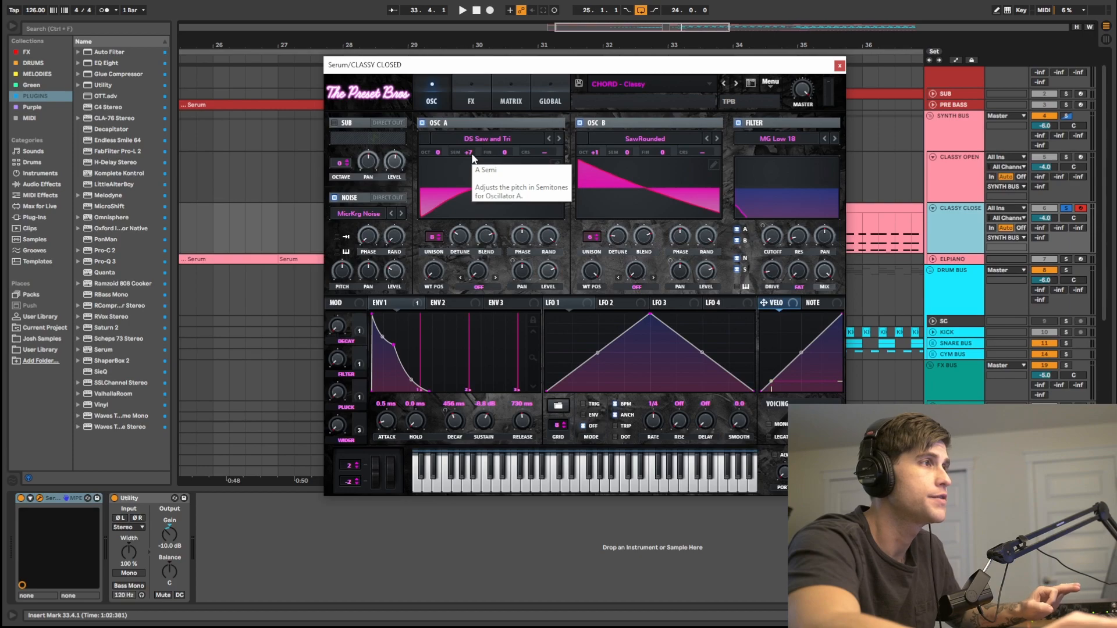
drag(464, 236, 461, 243)
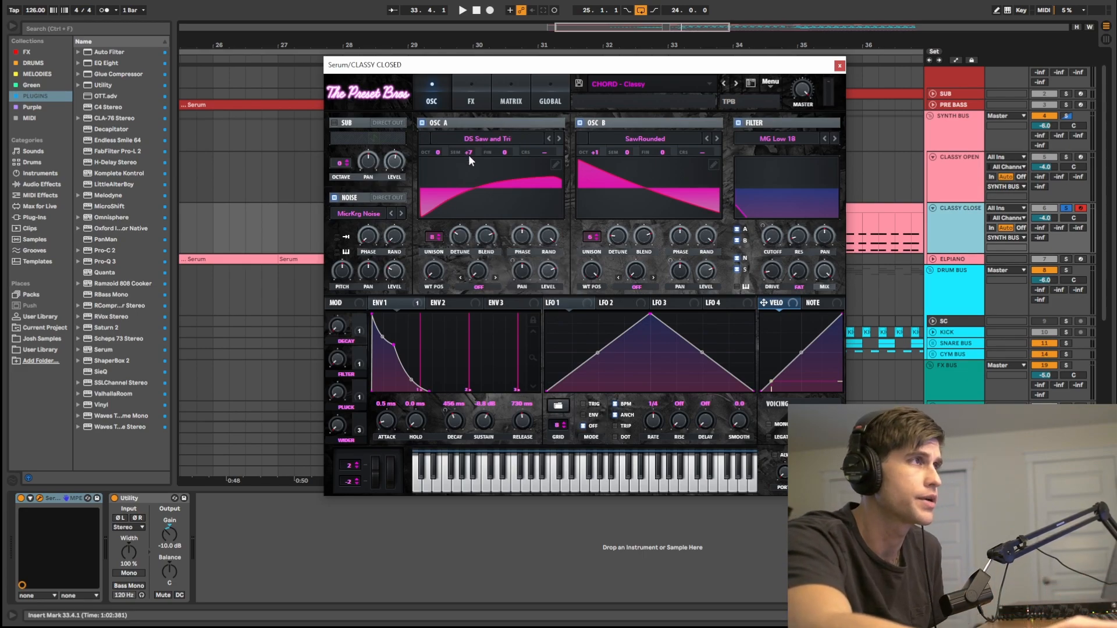
drag(528, 69, 348, 79)
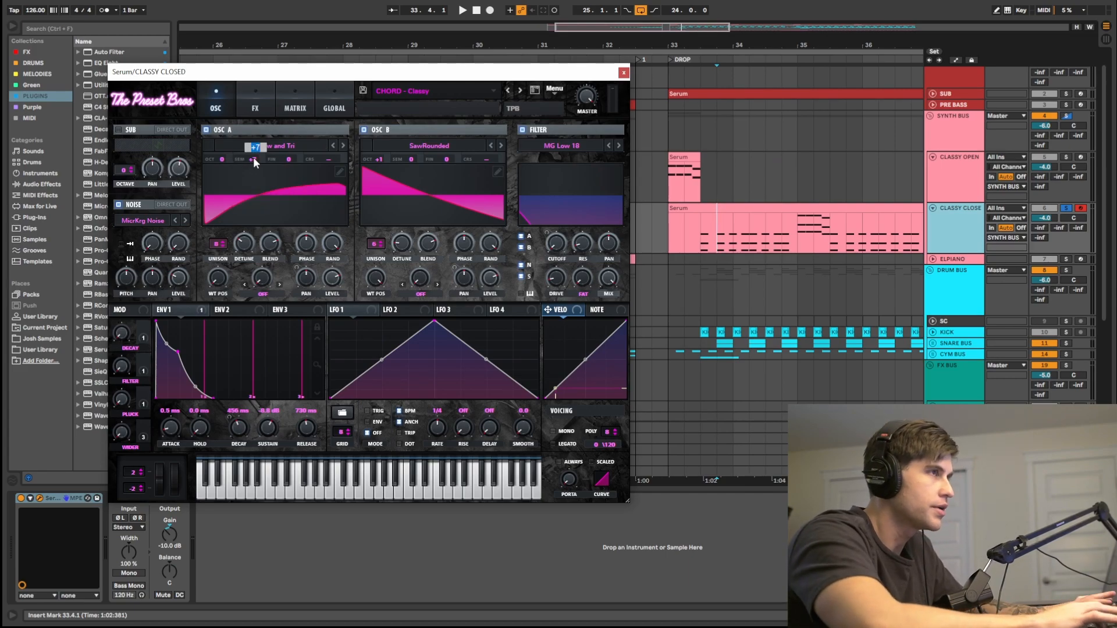
- Set Oscillator A's semitone pitch to +3 and audition the CLASSY CLOSED clip from 33.3.1
click(701, 244)
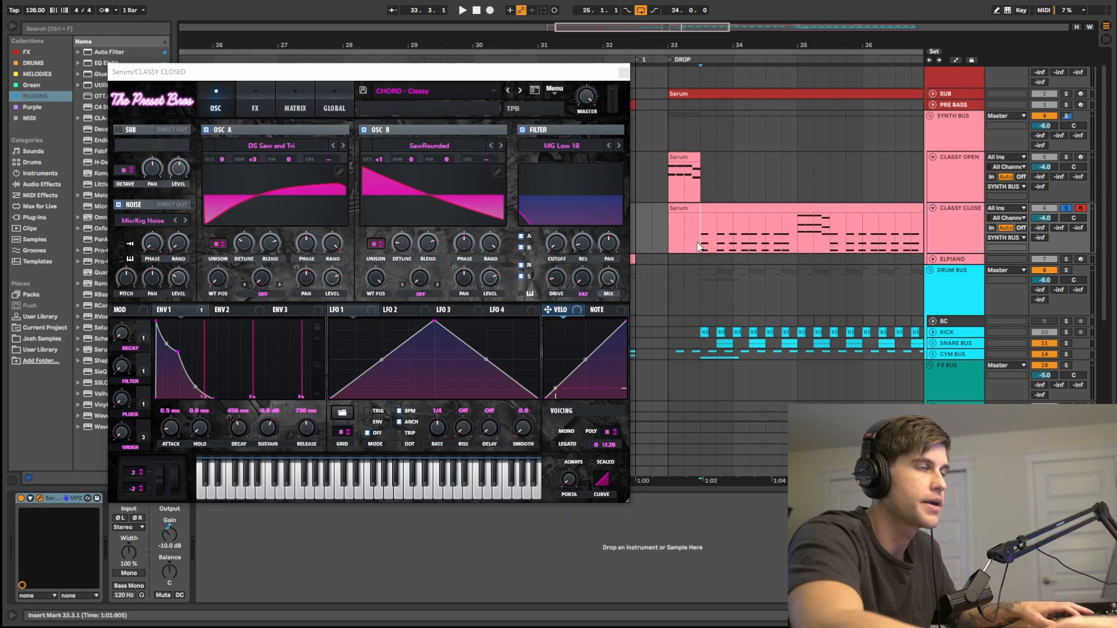
key(space)
key(space)
- Set Oscillator A's semitone pitch to +4 and audition the closed chord clip
double_click(253, 159)
text(4)
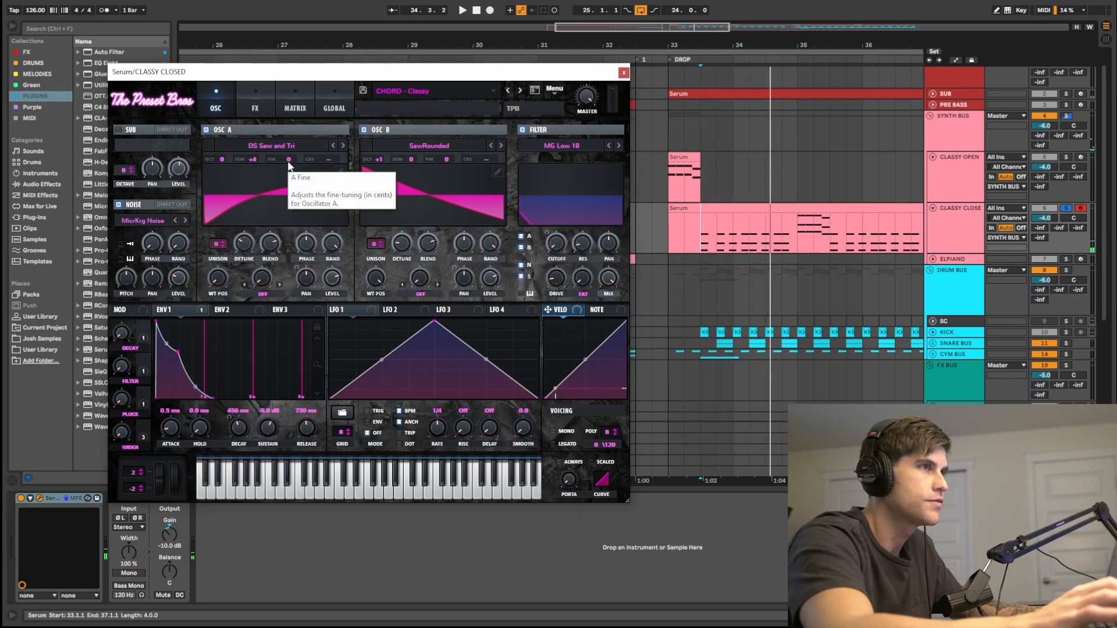
key(Return)
key(space)
- Set Oscillator A's semitone pitch to +5 and listen to the closed chord clip
double_click(254, 158)
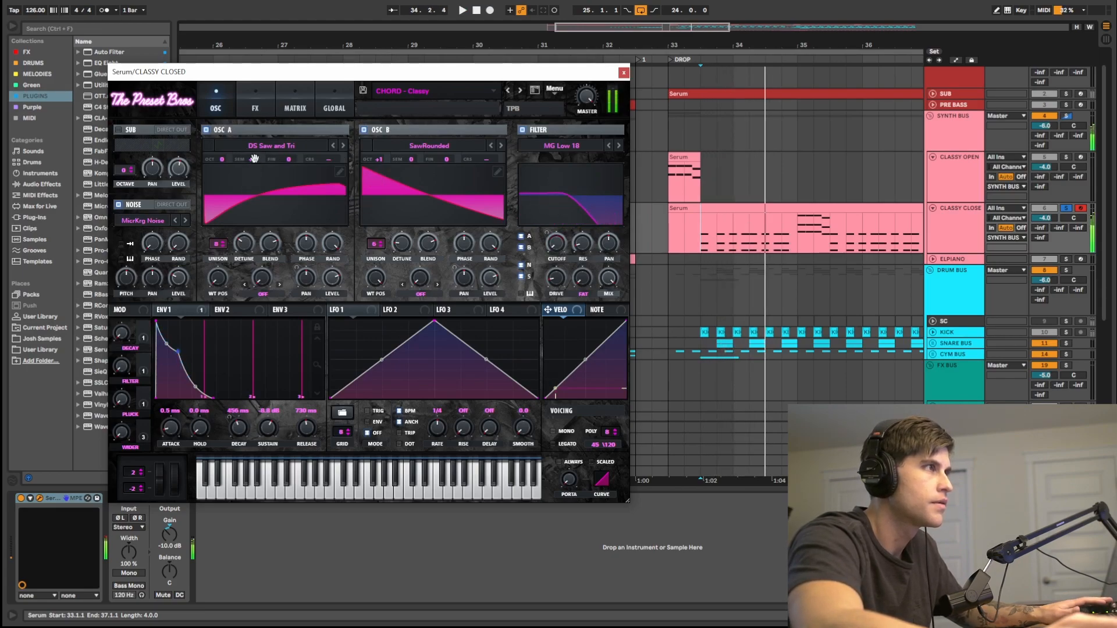
key(space)
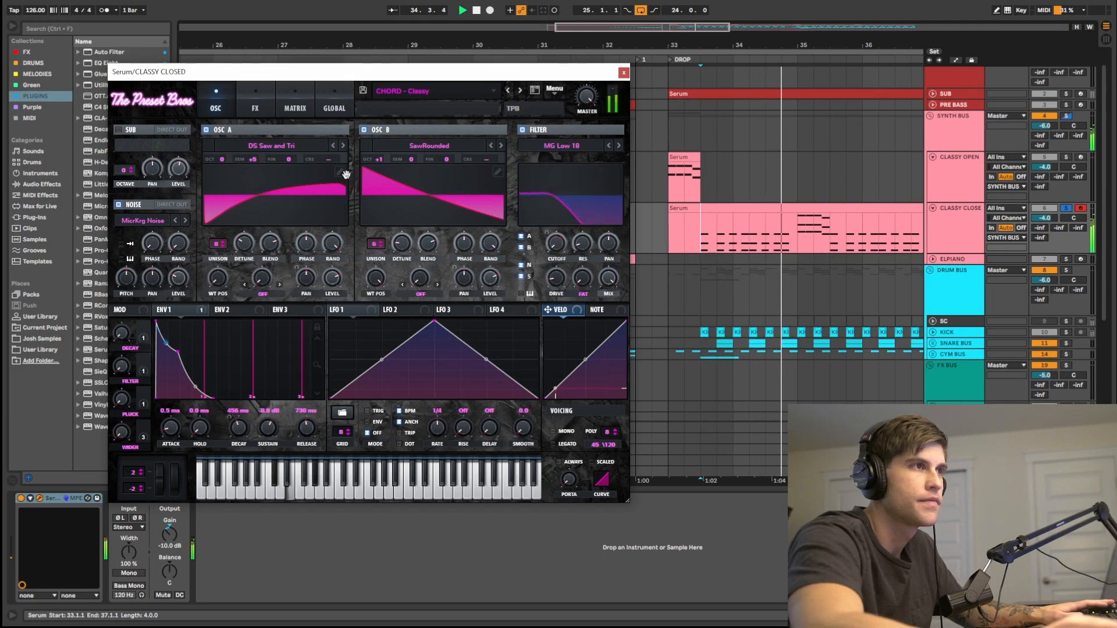
key(space)
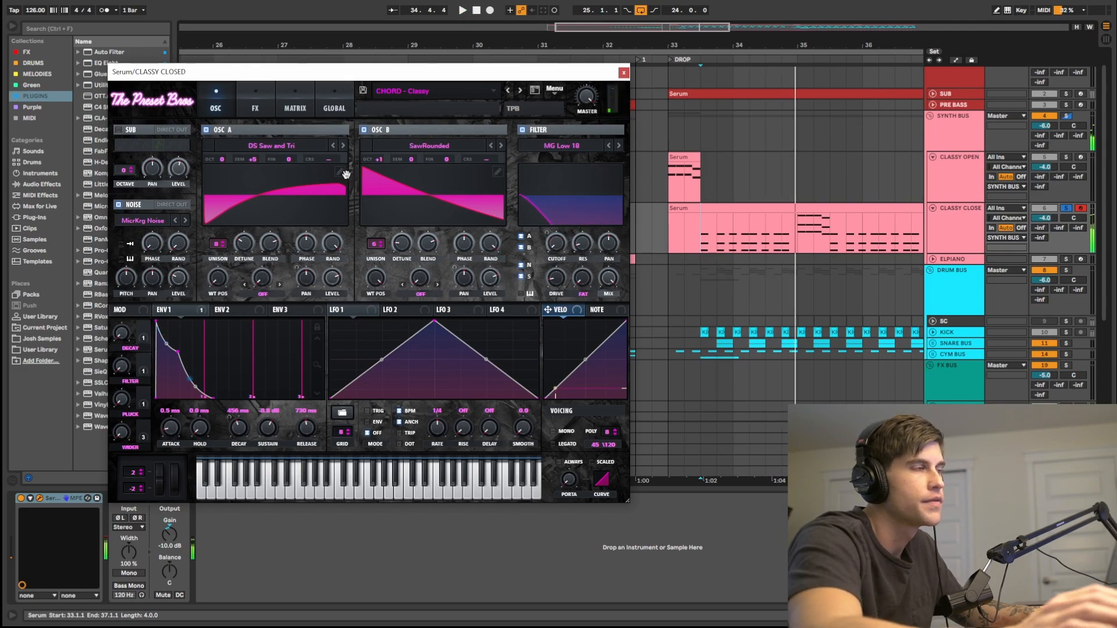
- Set Oscillator A's semitone pitch to 0 and play the closed chord clip to compare
double_click(253, 160)
text(0)
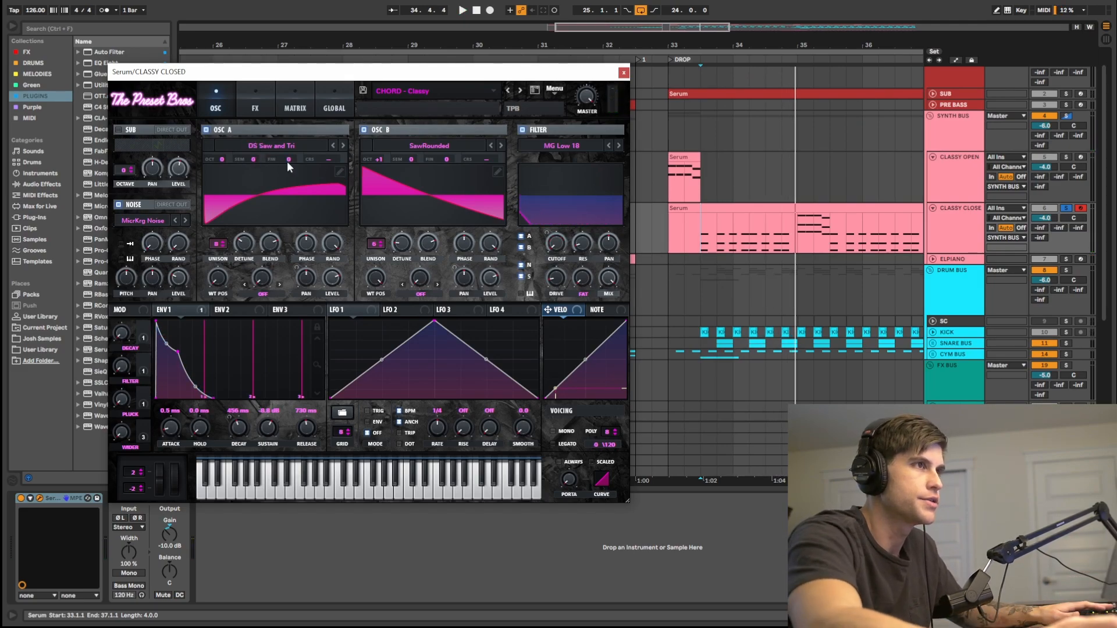
key(space)
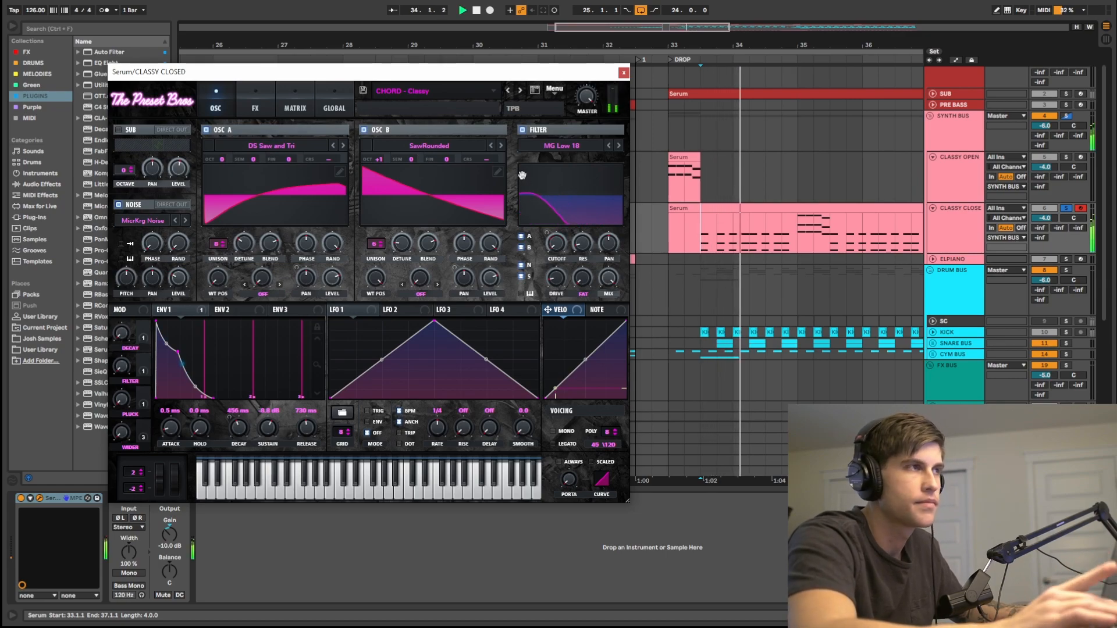
key(space)
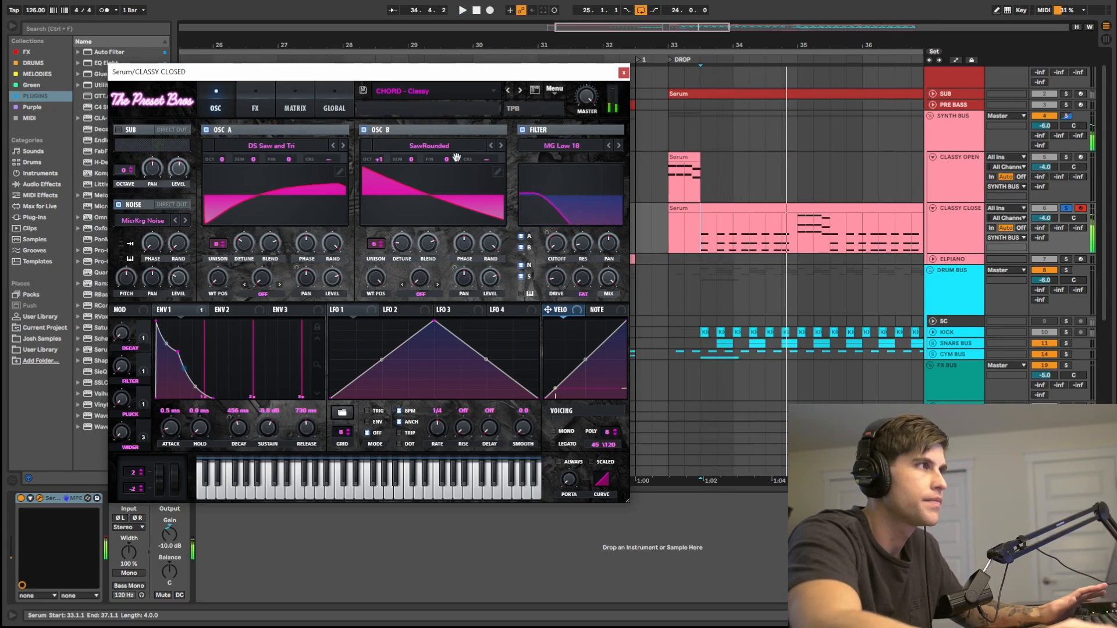
- Set Oscillator A's semitone pitch back to +7 and play the closed chord clip
double_click(254, 160)
text(7)
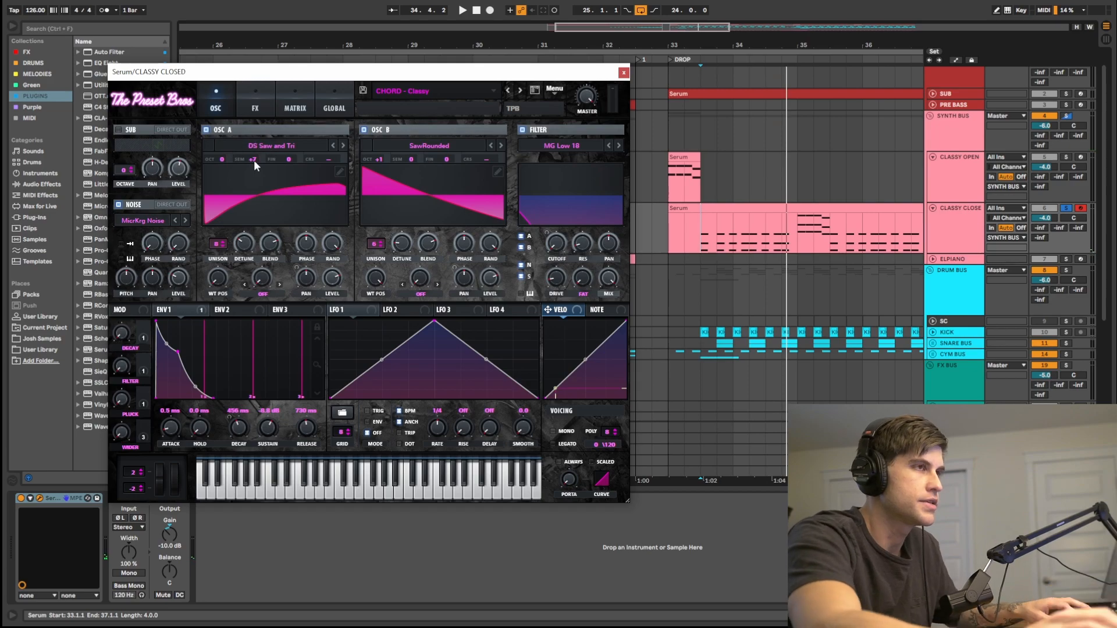
key(space)
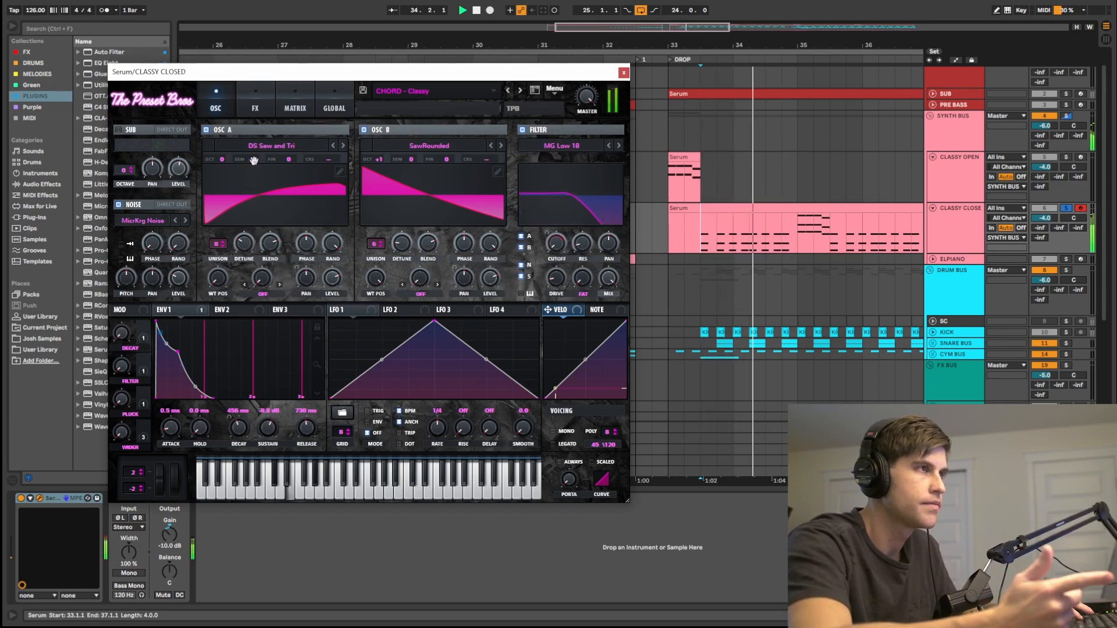
key(space)
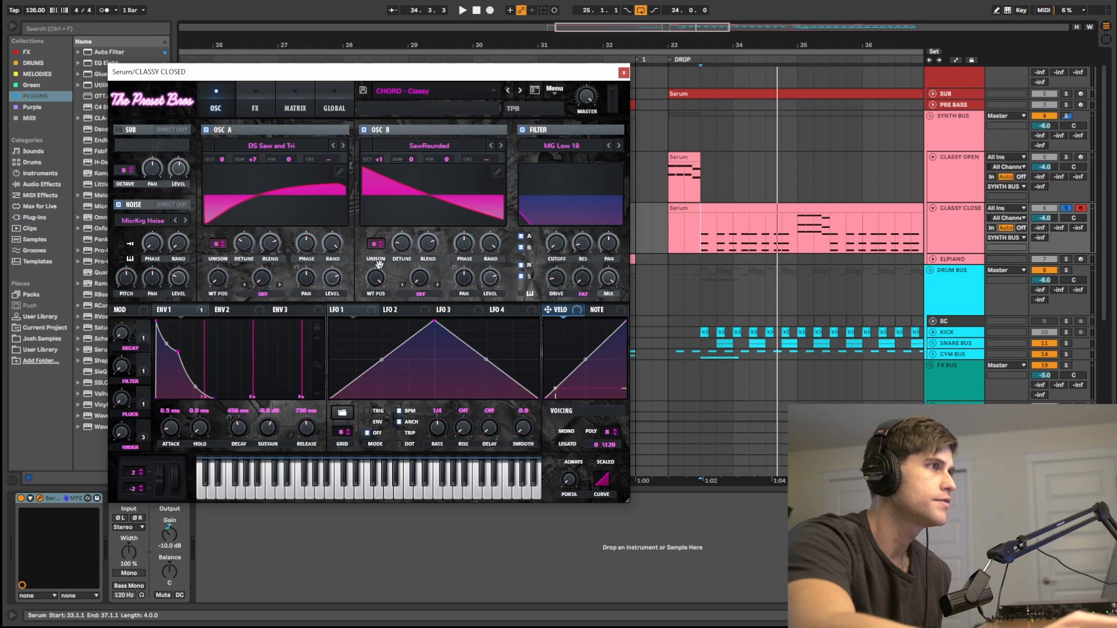
click(405, 241)
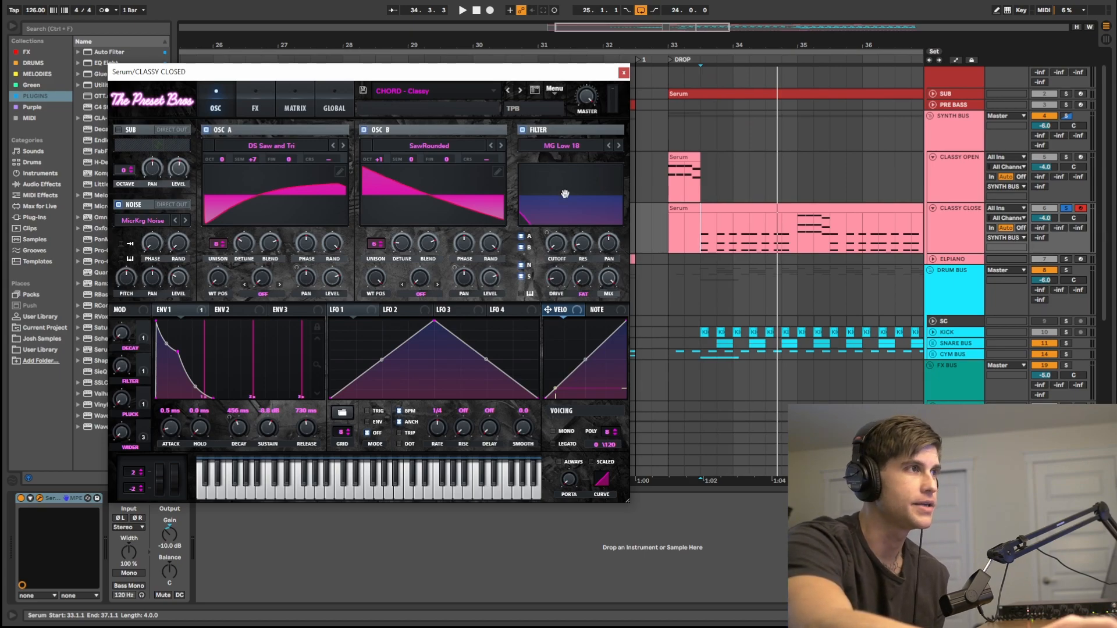
click(583, 245)
mouse_move(564, 280)
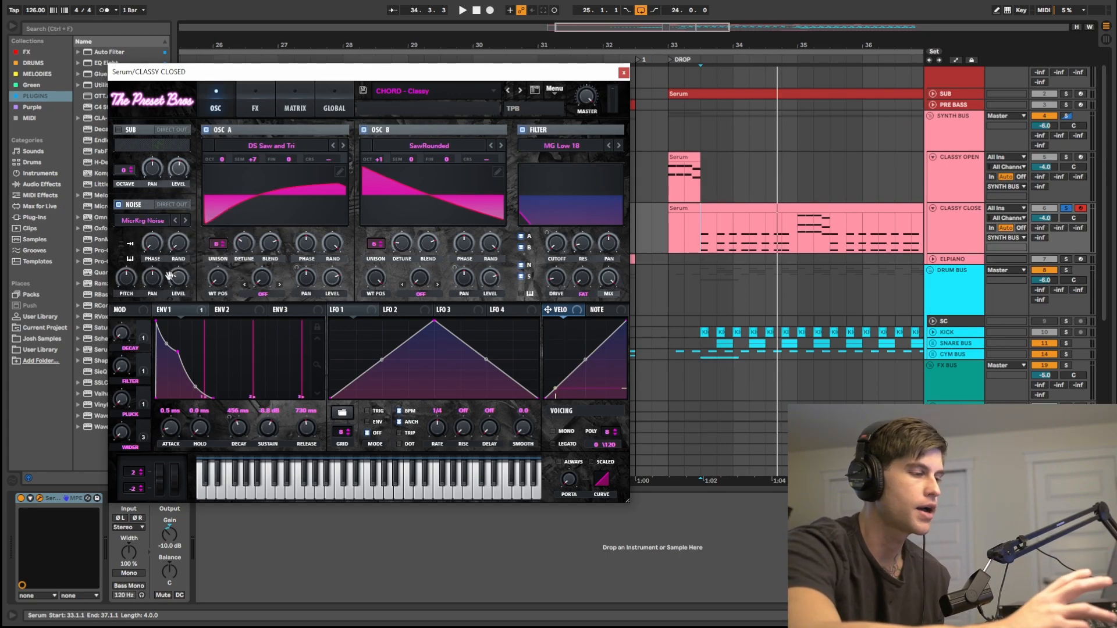
- Audition the clip with the noise oscillator taken out of the filter, and route the noise back through it
click(522, 265)
key(space)
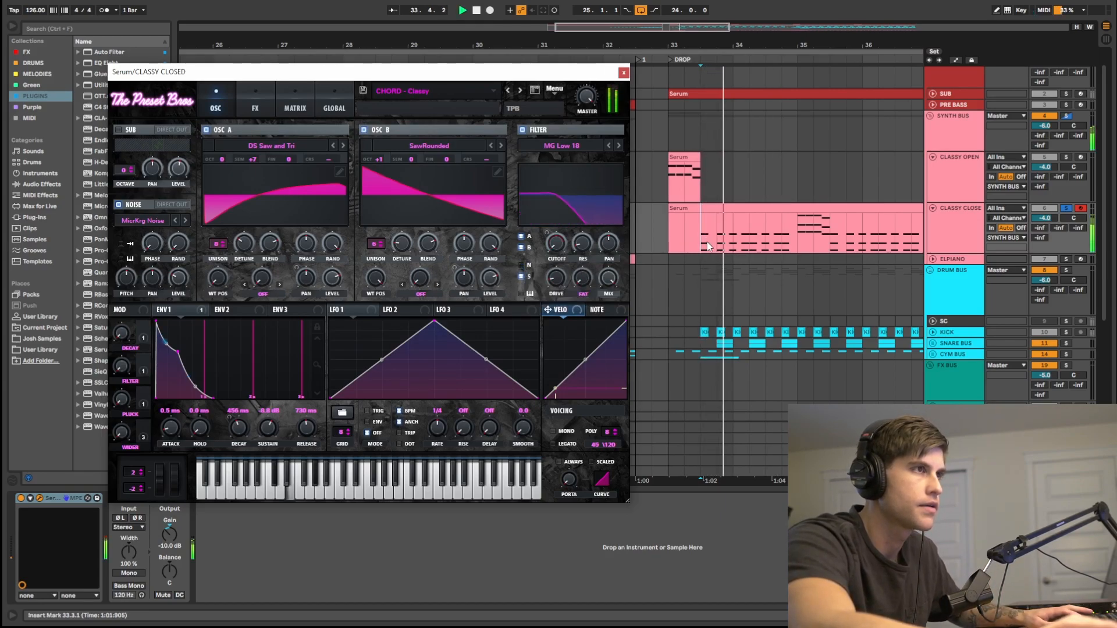
key(space)
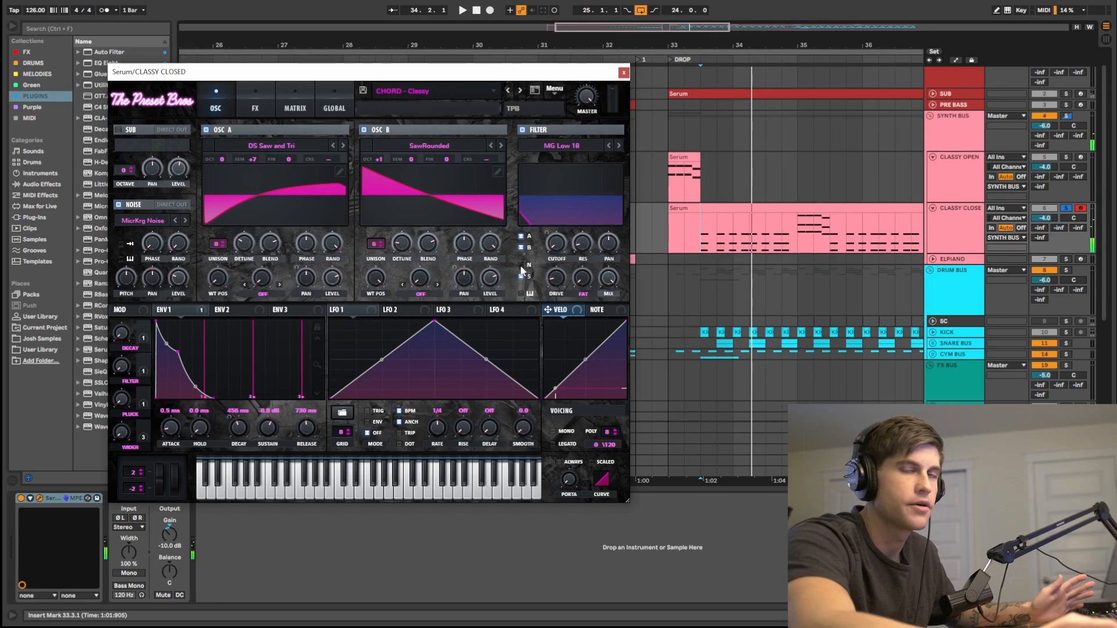
click(522, 266)
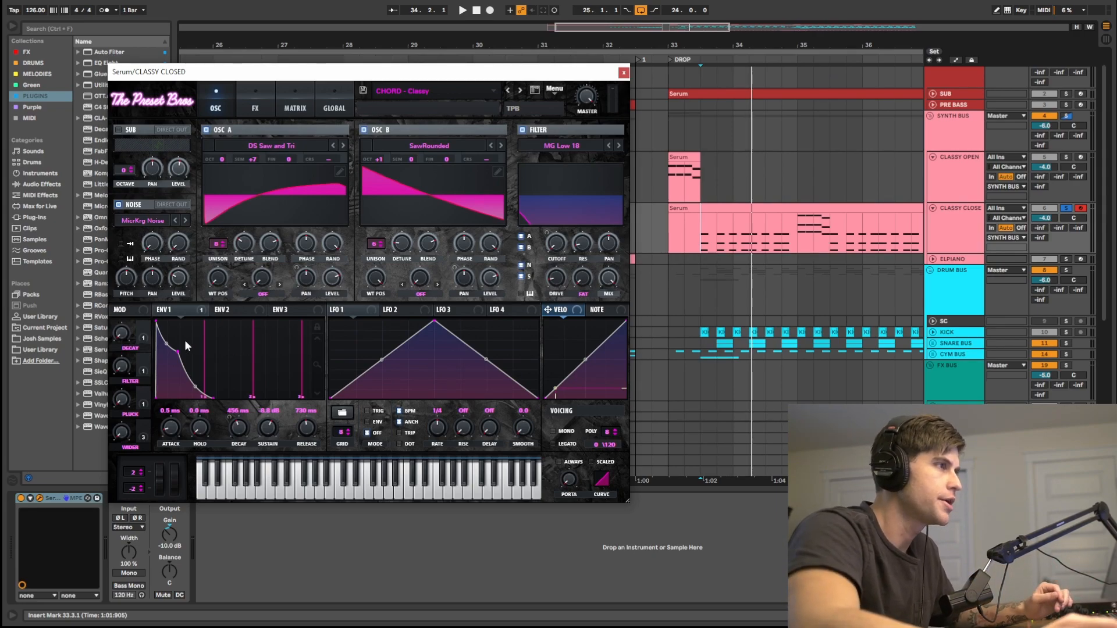
- Bypass all modulation destinations of ENV 1, which drives the filter cutoff
click(174, 312)
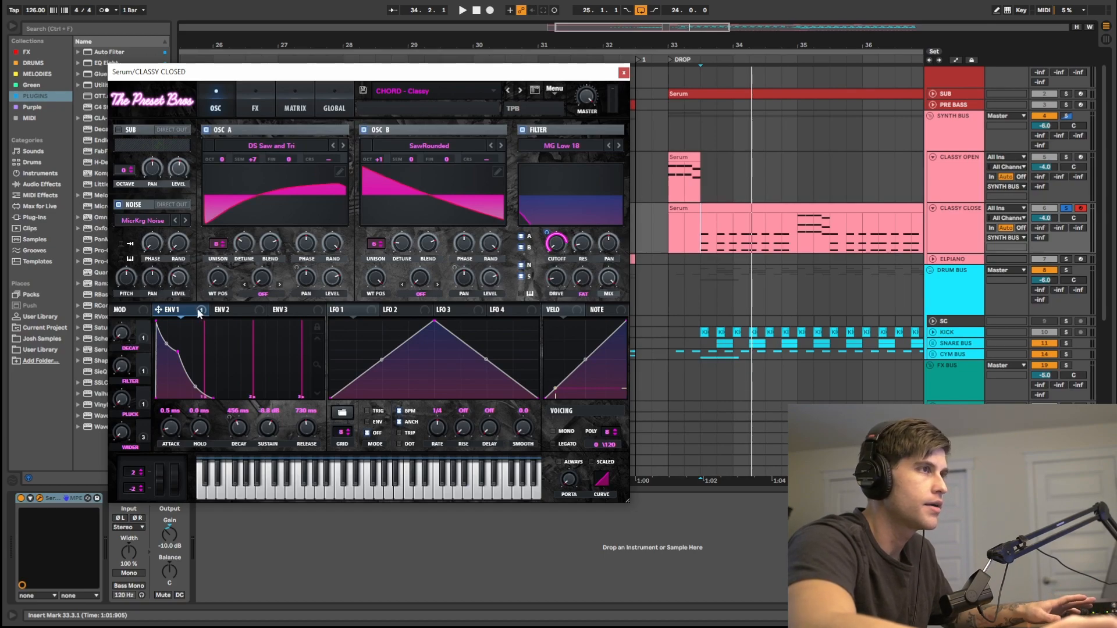
drag(547, 232, 547, 231)
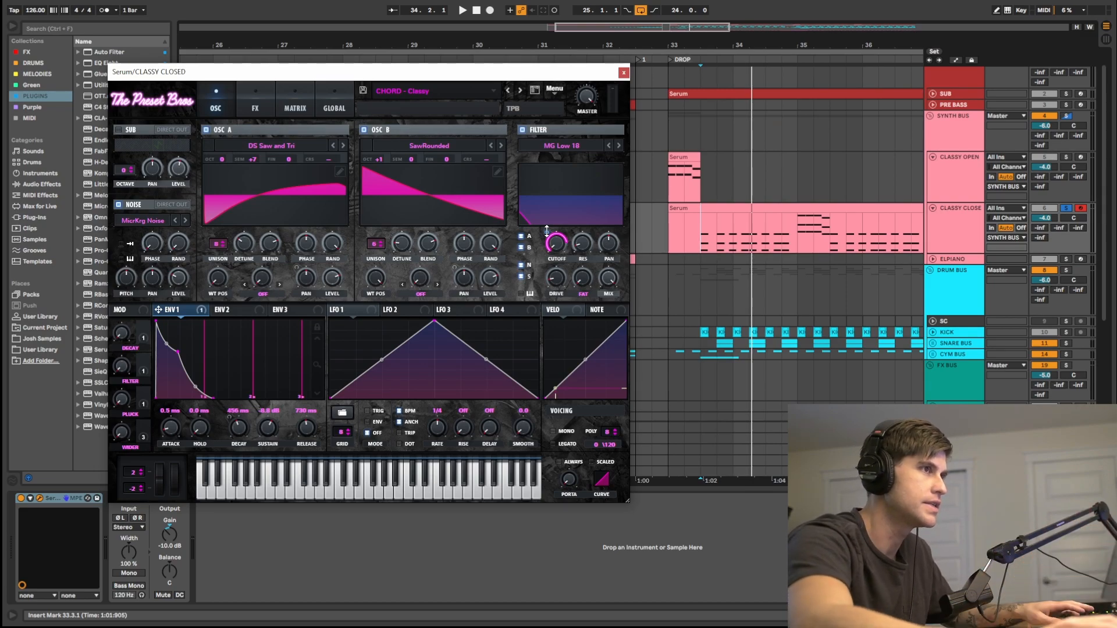
right_click(184, 310)
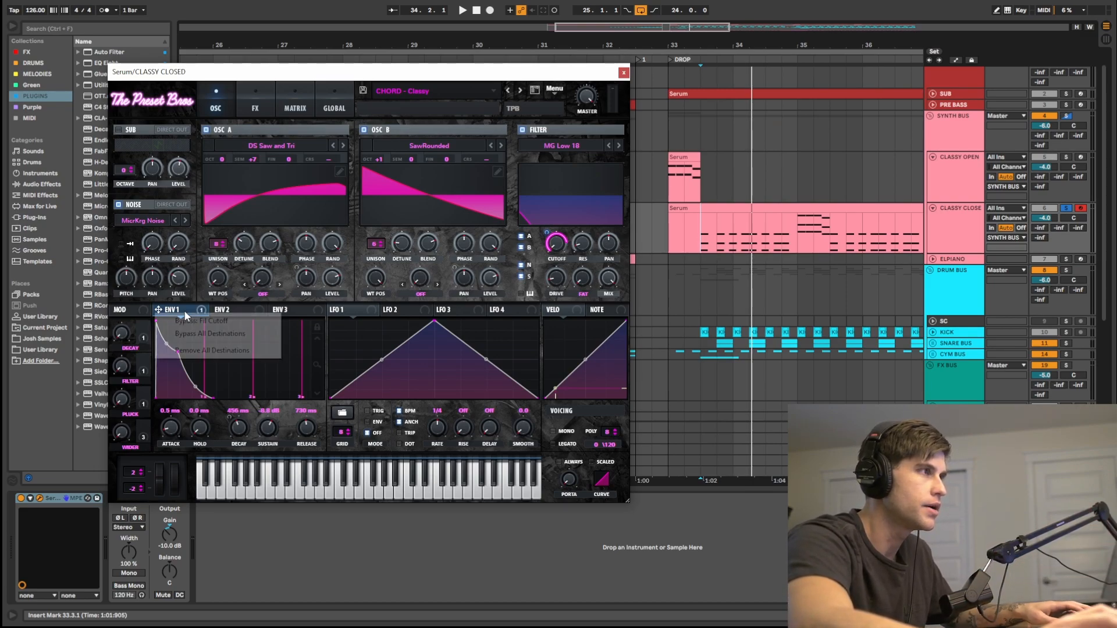
click(202, 335)
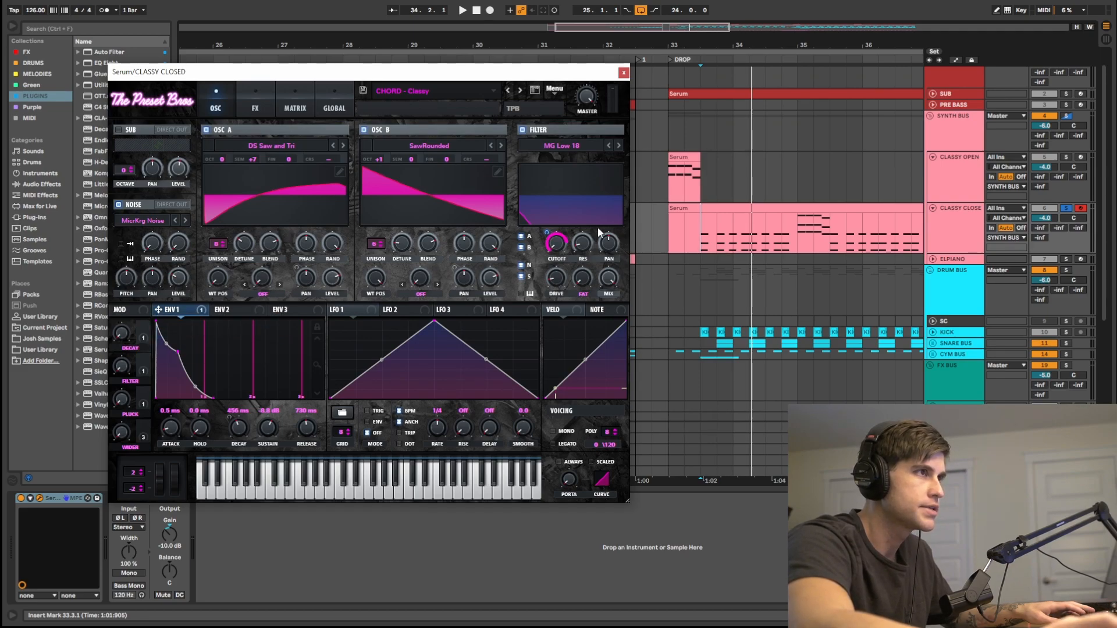
- Raise the filter cutoff to about 6126 Hz and play the clip without the envelope modulation
drag(552, 250, 578, 162)
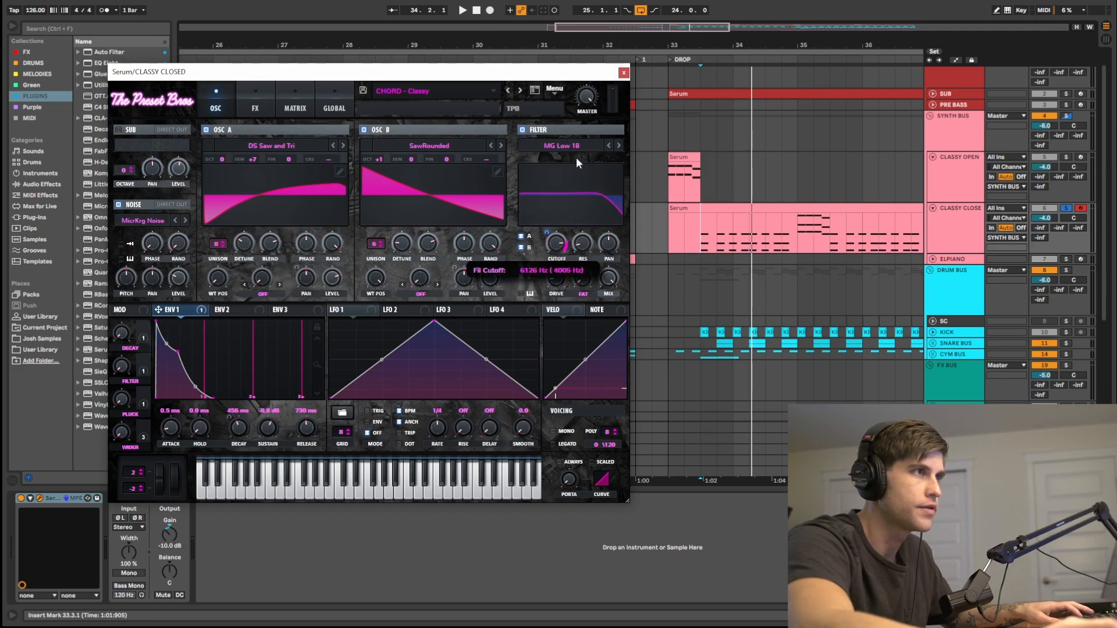
key(space)
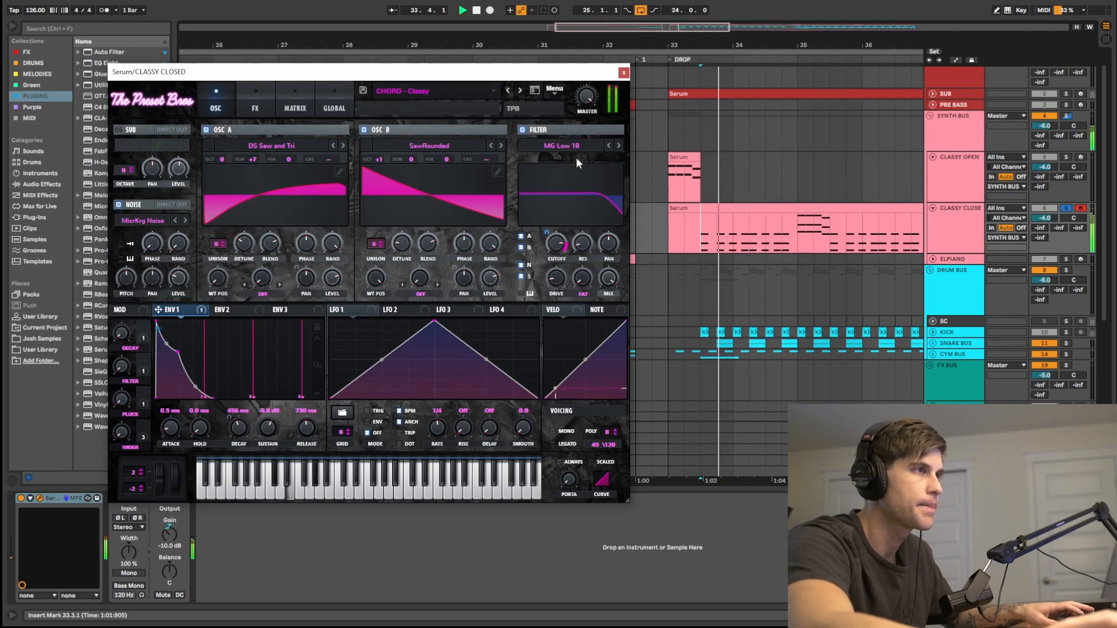
key(space)
- Lower the filter cutoff again and reactivate all ENV 1 destinations, playing the clip to compare
drag(556, 252, 539, 303)
right_click(167, 309)
click(192, 333)
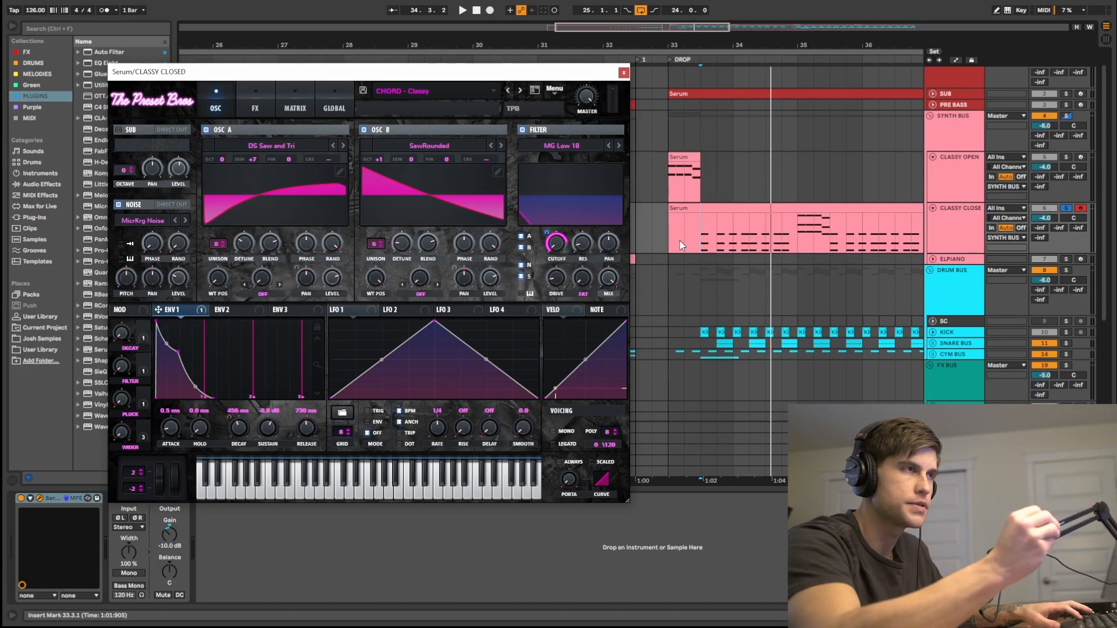
key(space)
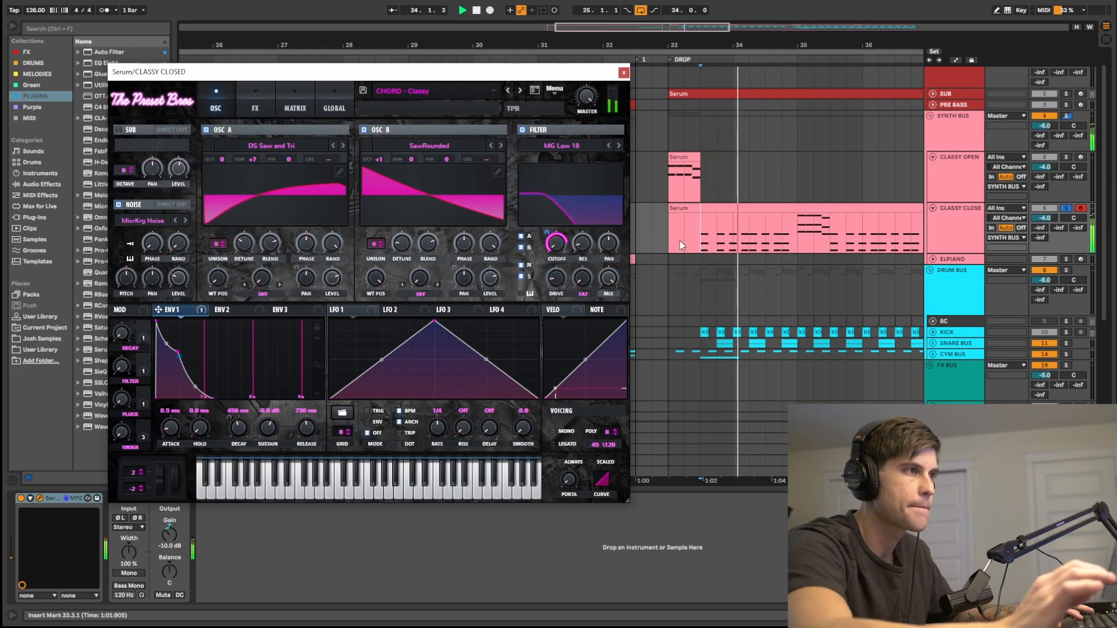
key(space)
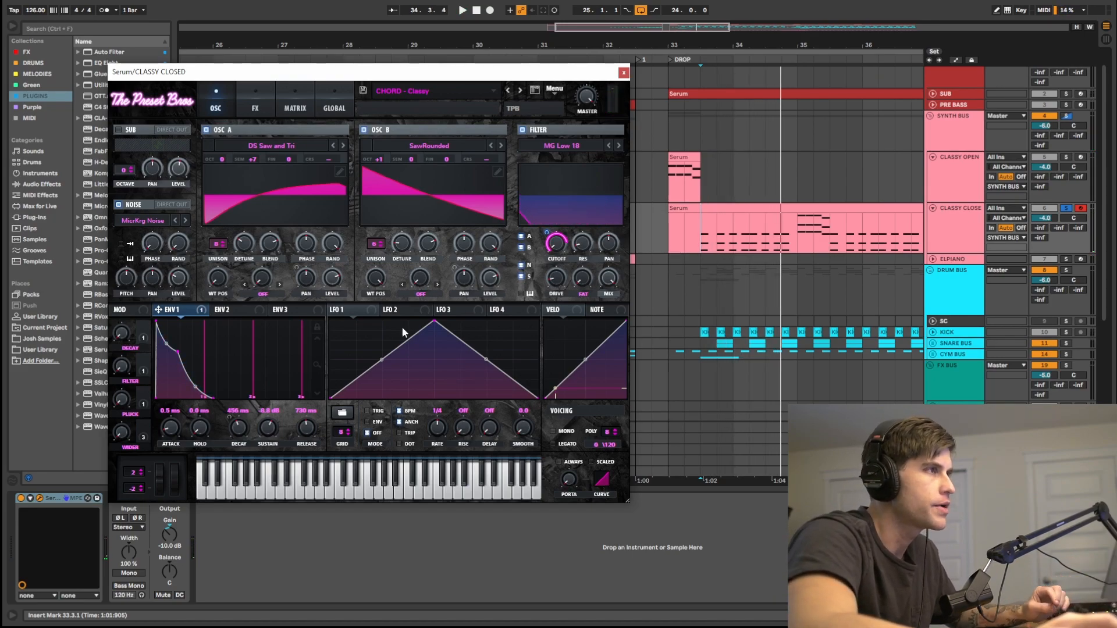
- Inspect the Hyper/Dimension, compressor and Tube distortion settings of CLASSY CLOSED, including the Dimension size and the distortion drive and mix
click(263, 95)
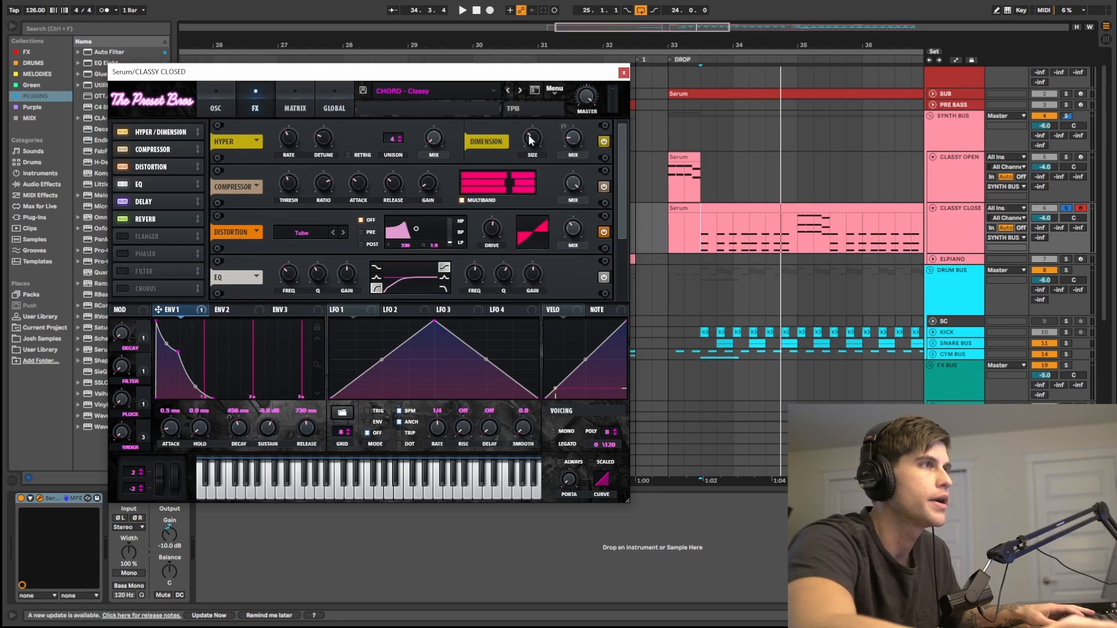
mouse_move(533, 142)
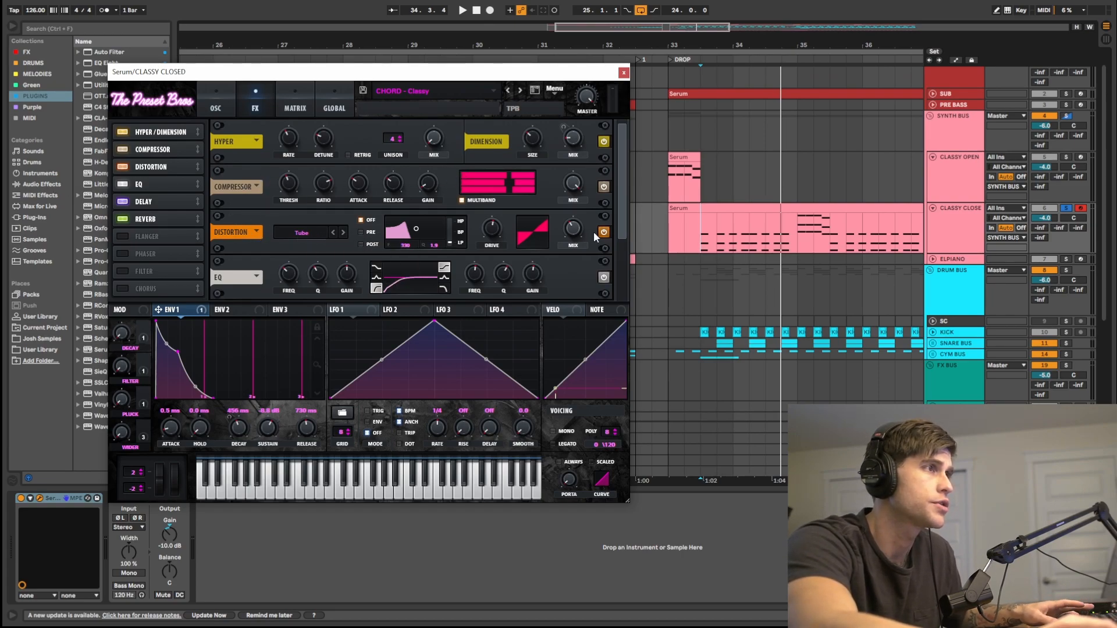
double_click(491, 233)
key(Return)
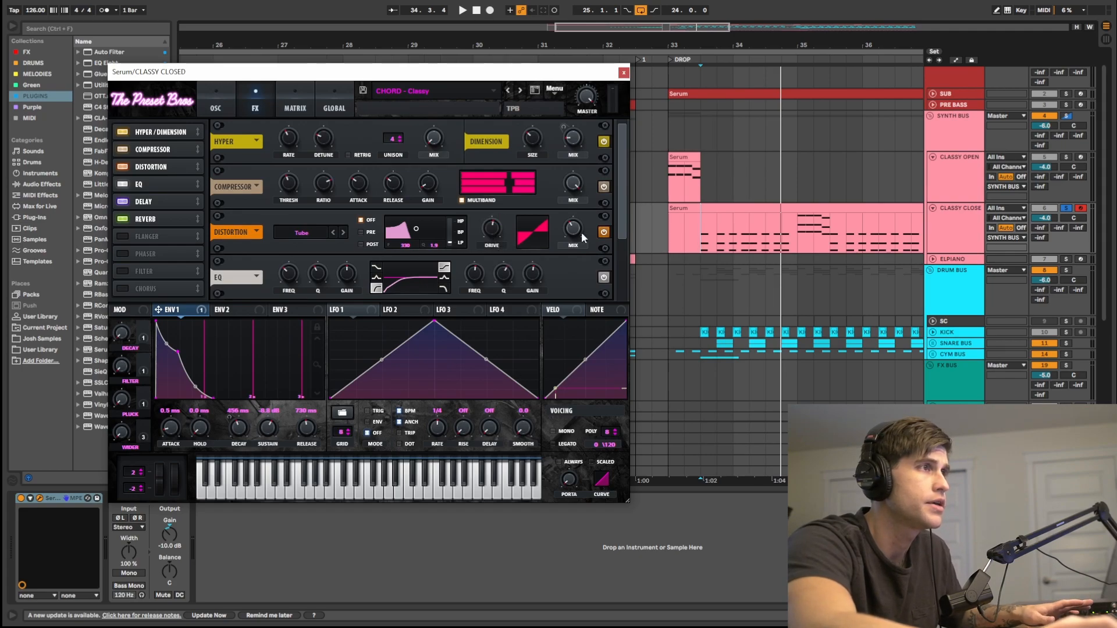
mouse_move(577, 235)
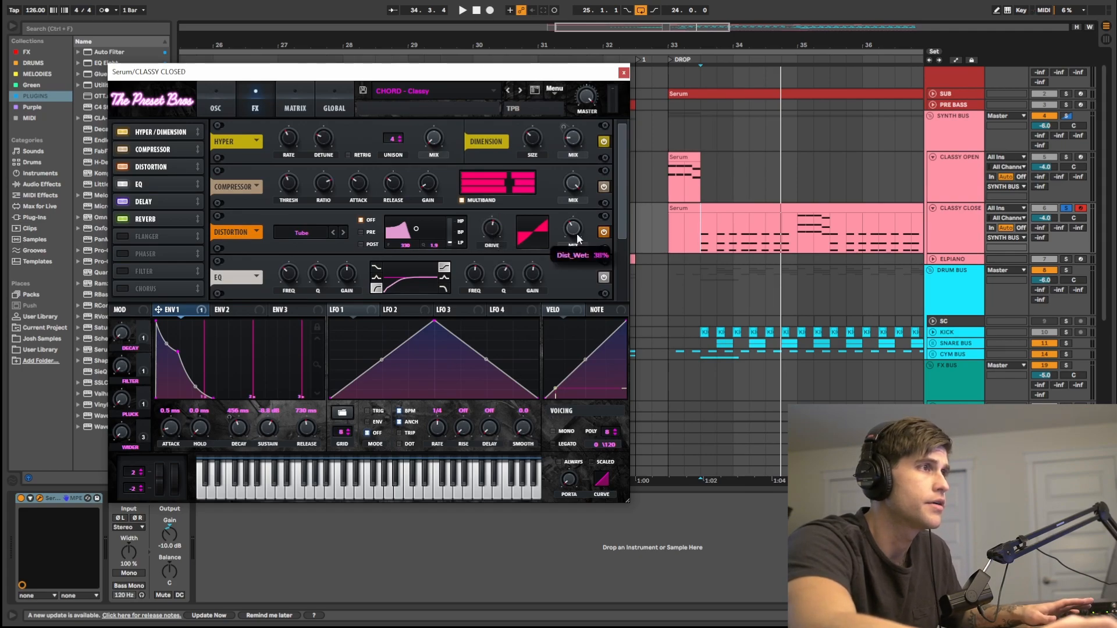
- Examine the EQ, delay and reverb settings of CLASSY CLOSED, checking the delay and reverb mix, and return to the oscillator view
click(157, 196)
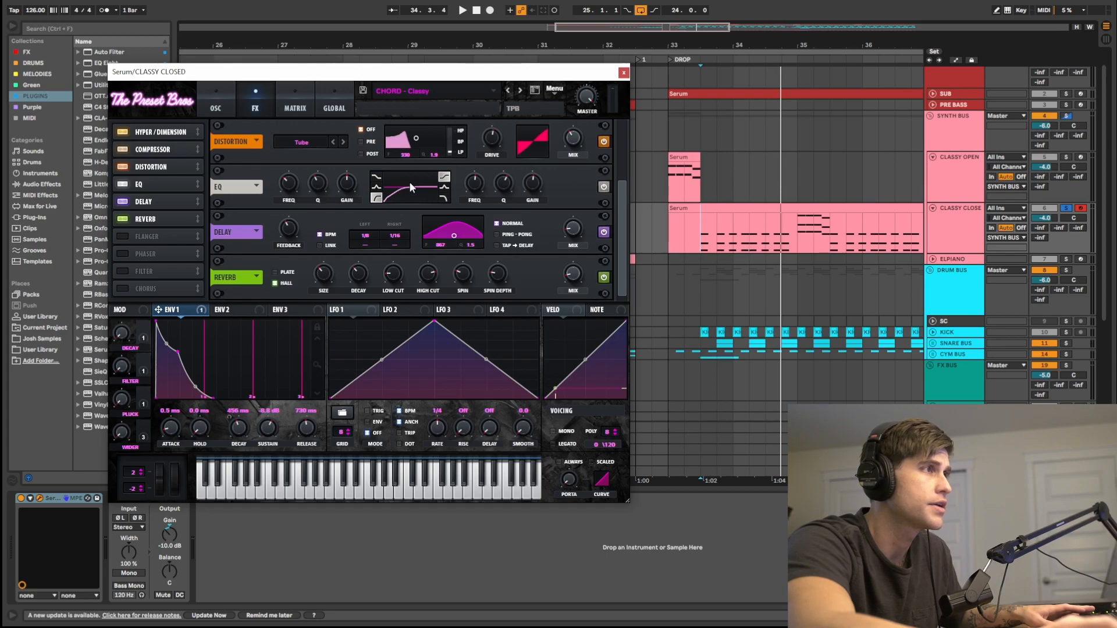
mouse_move(285, 182)
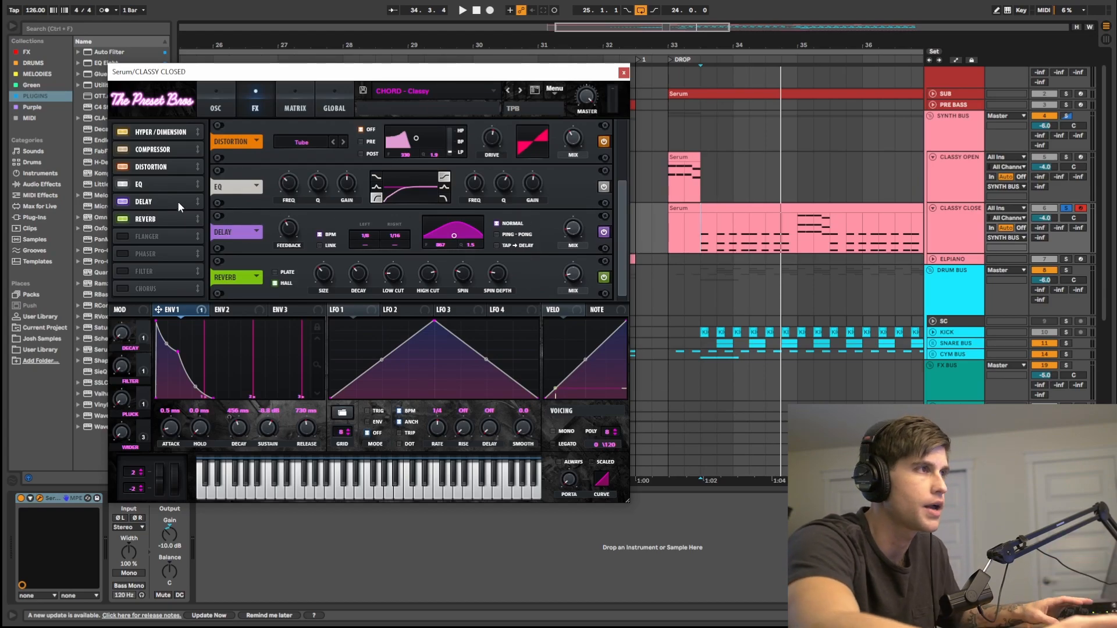
mouse_move(573, 228)
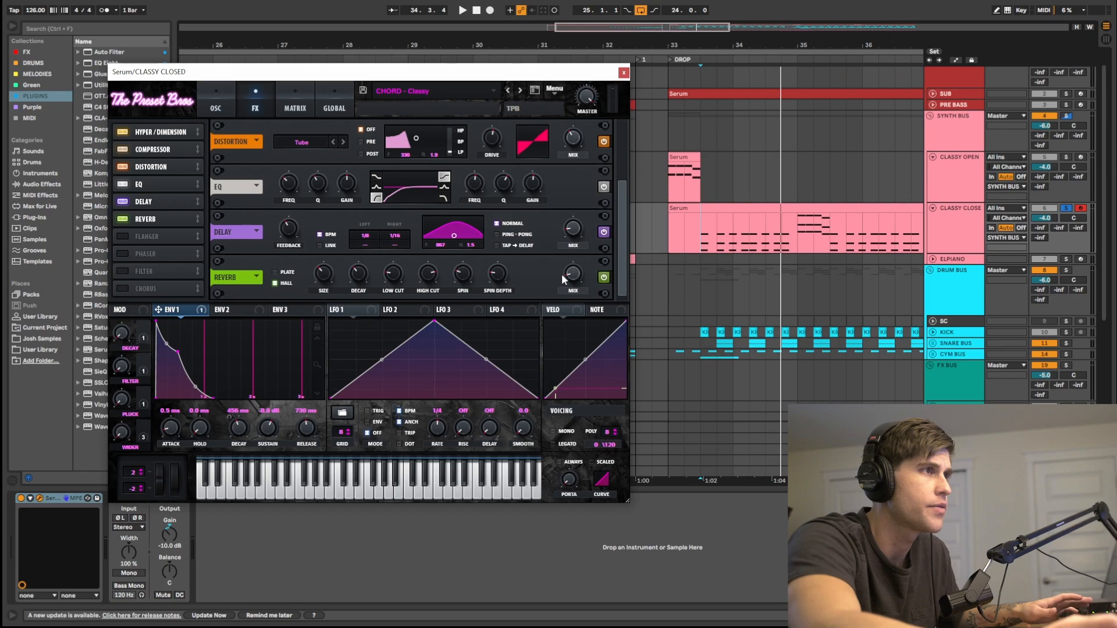
mouse_move(568, 278)
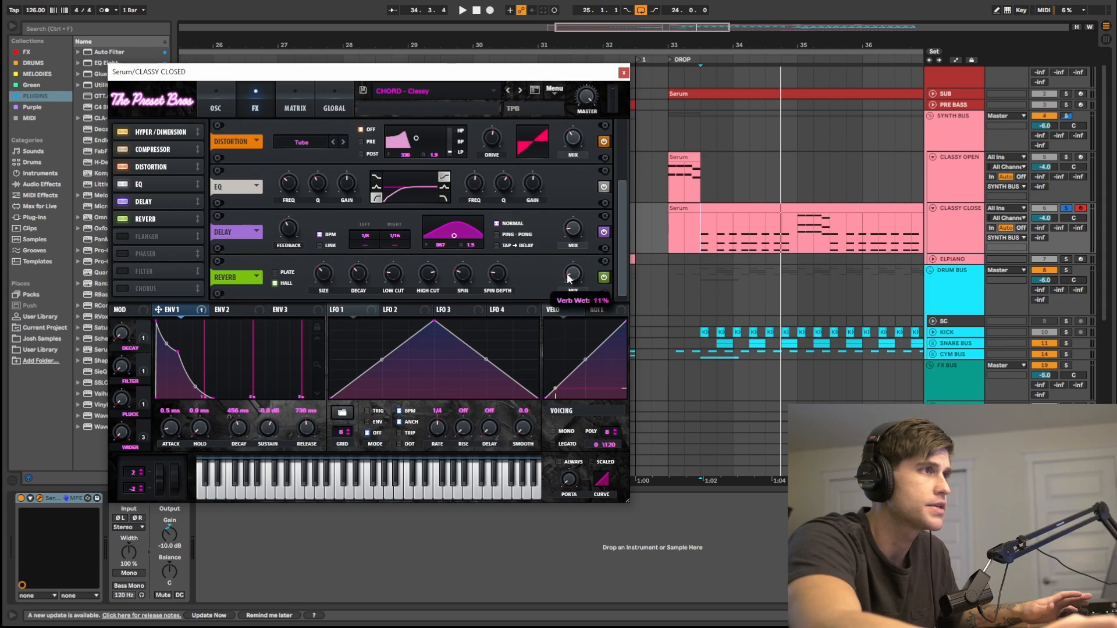
click(212, 105)
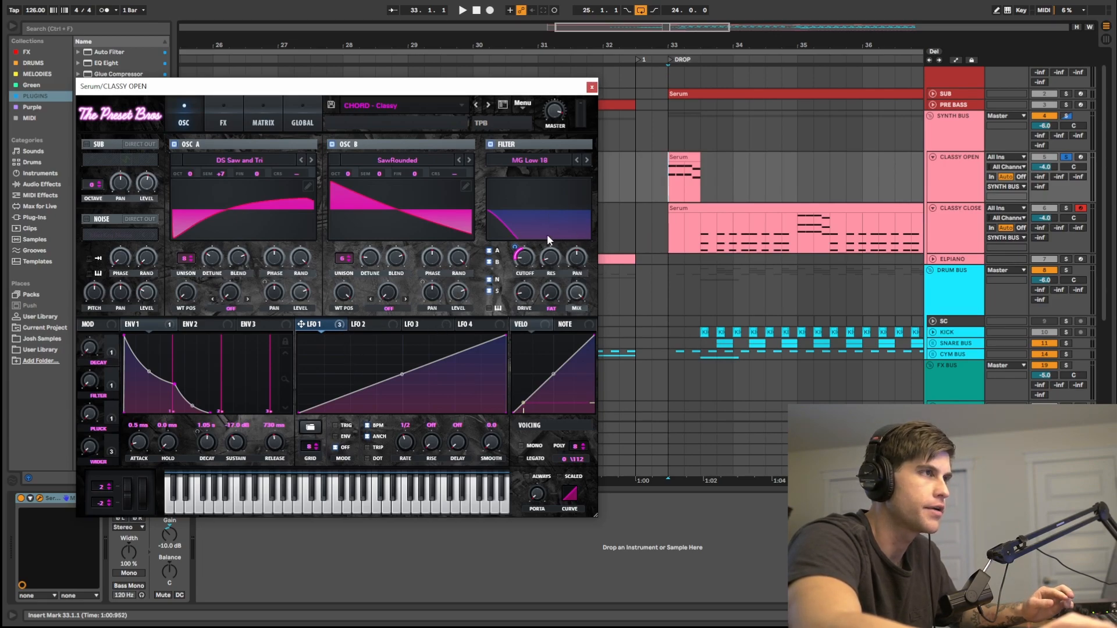
- Check the LFO 1 modulation of the CLASSY OPEN filter cutoff against the clip's length, and place the playback start at 33.1.1
click(523, 263)
drag(523, 263, 520, 263)
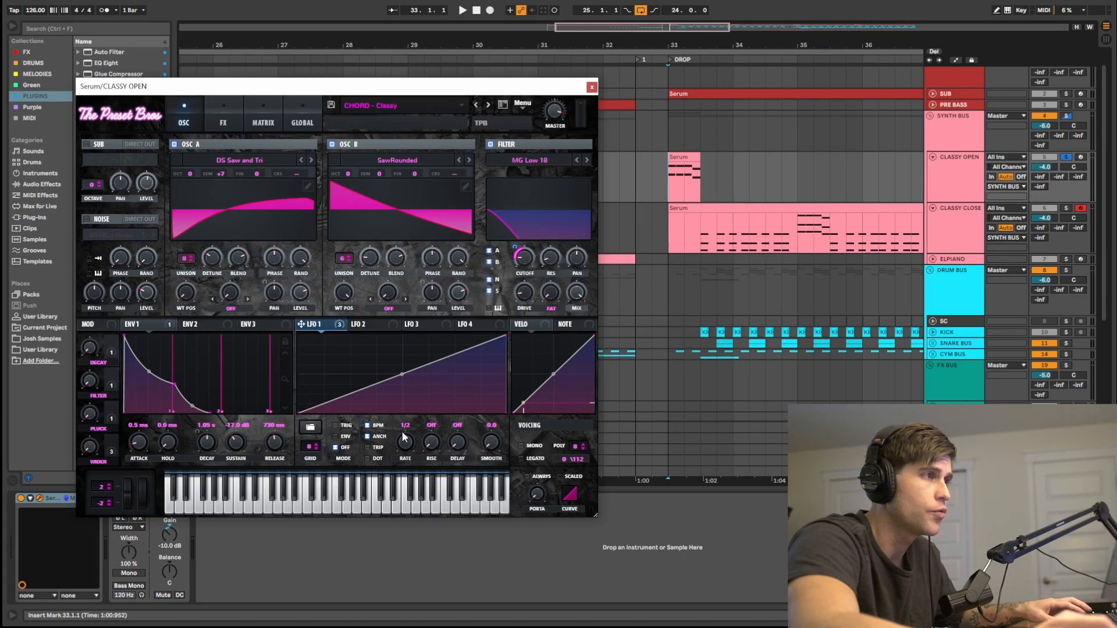
ctrl+scroll(686, 178, up, 3)
drag(646, 181, 721, 177)
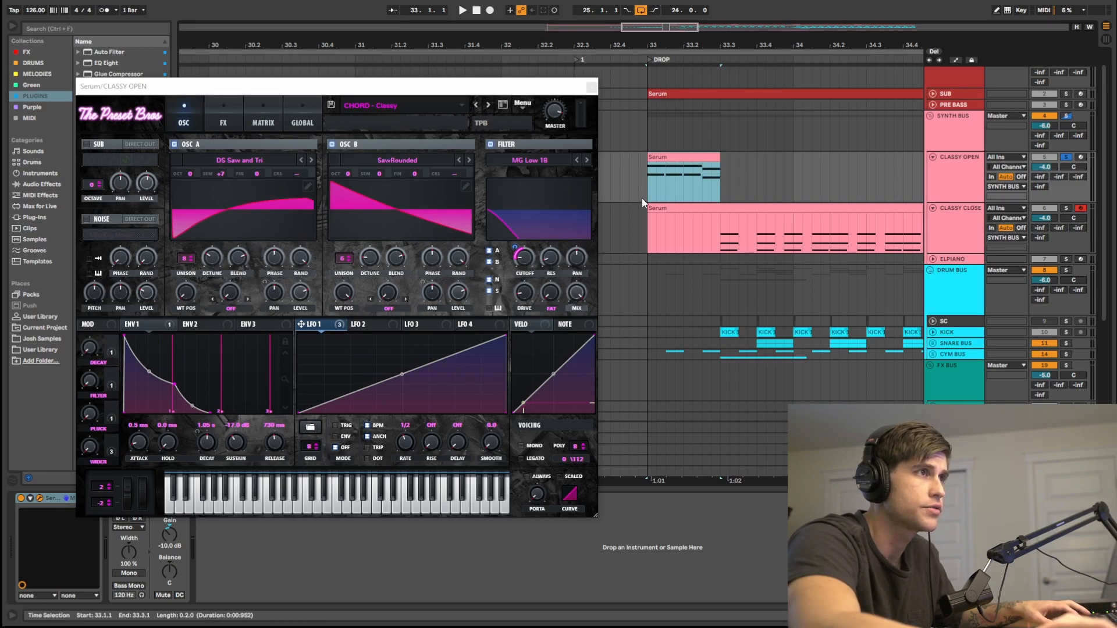
drag(643, 199, 681, 189)
click(656, 180)
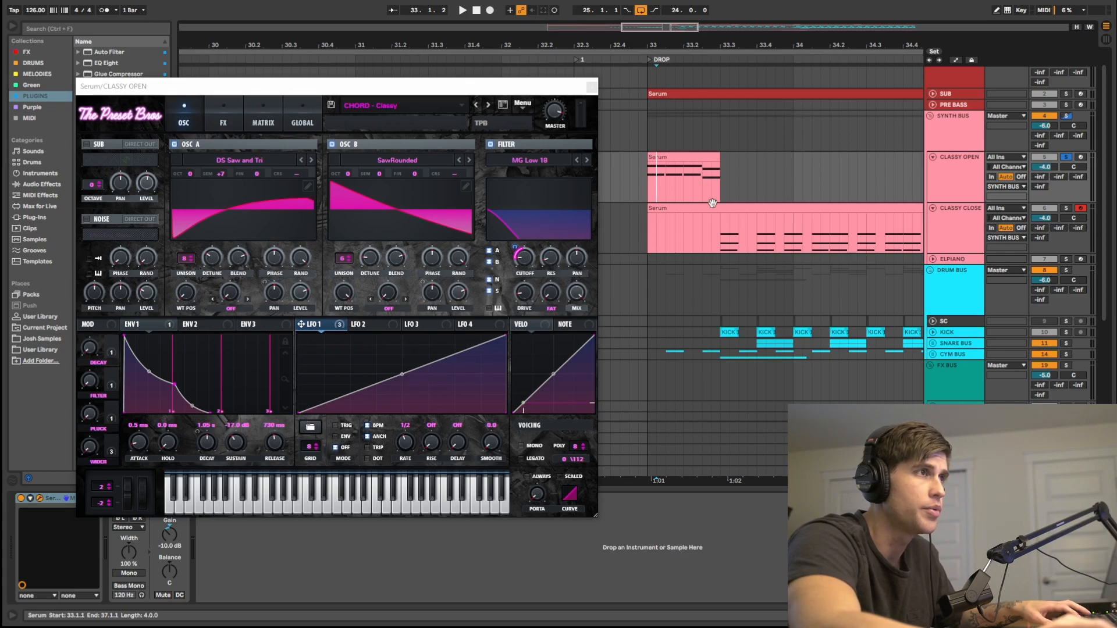
click(651, 183)
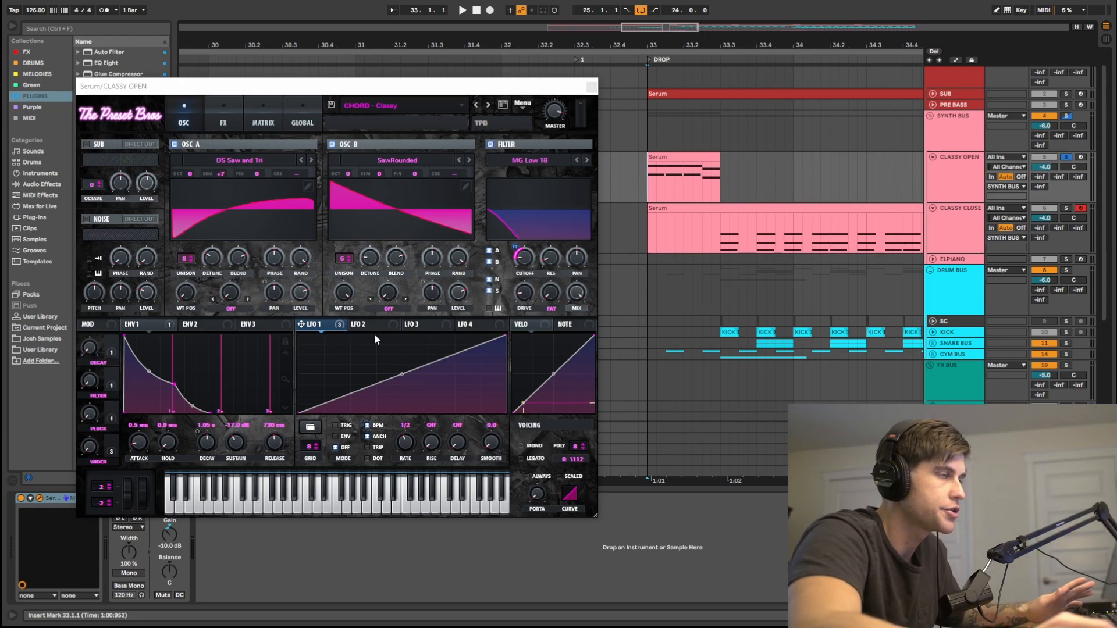
- Inspect the Hyper mix and Dimension mix modulation in the CLASSY OPEN effects, and return to the oscillator view
click(224, 110)
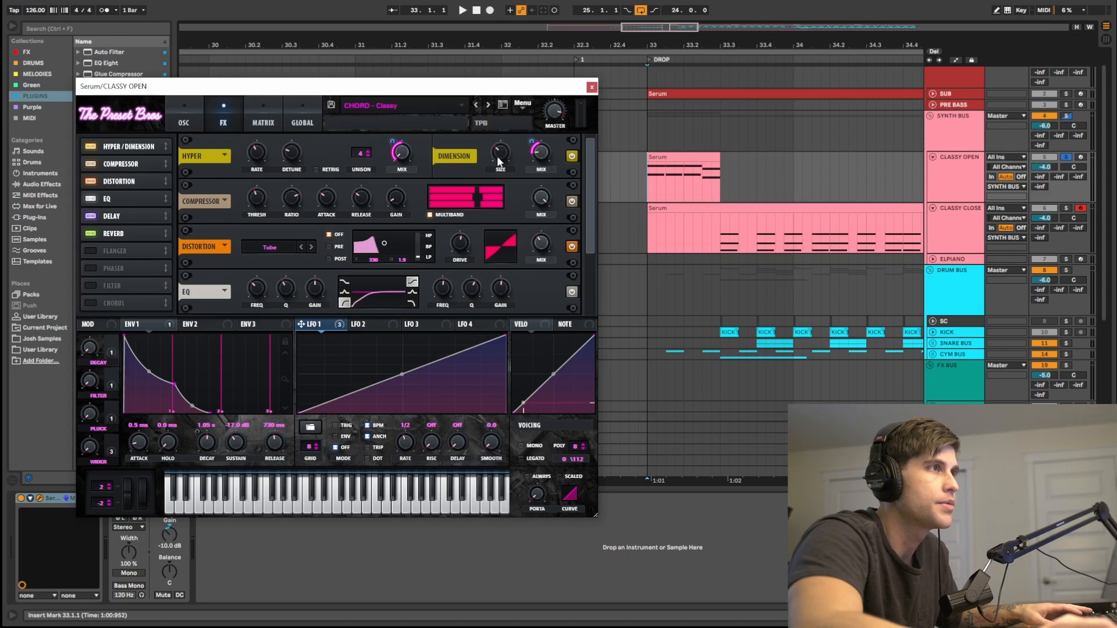
mouse_move(543, 160)
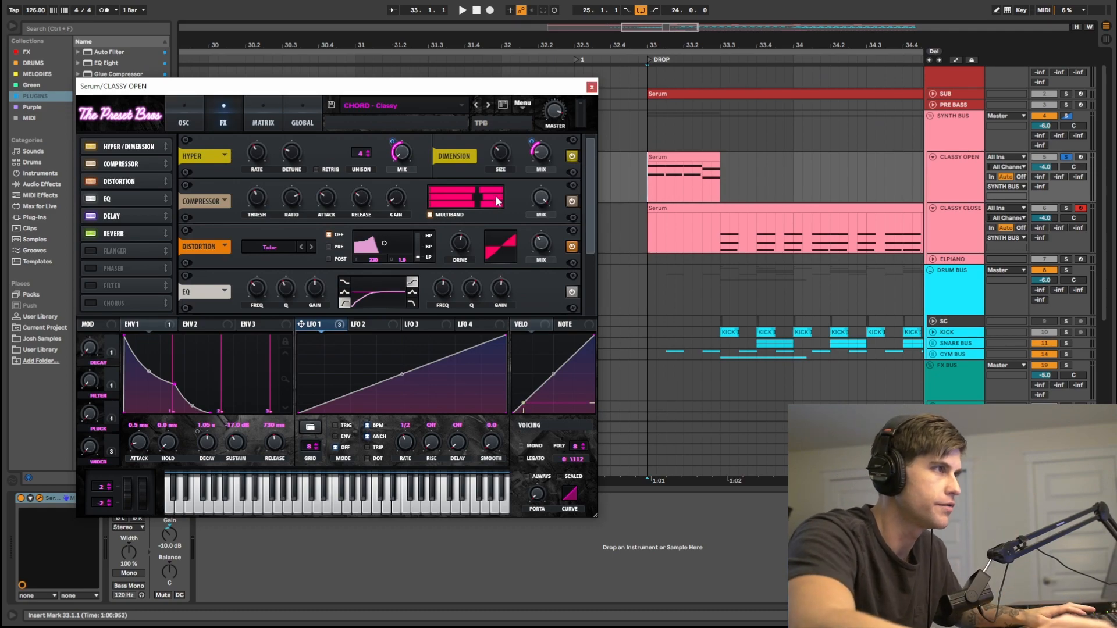
click(184, 115)
- Bypass all modulation destinations of LFO 1 in CLASSY OPEN and play its clip from 33.1.1 without the modulation
right_click(303, 325)
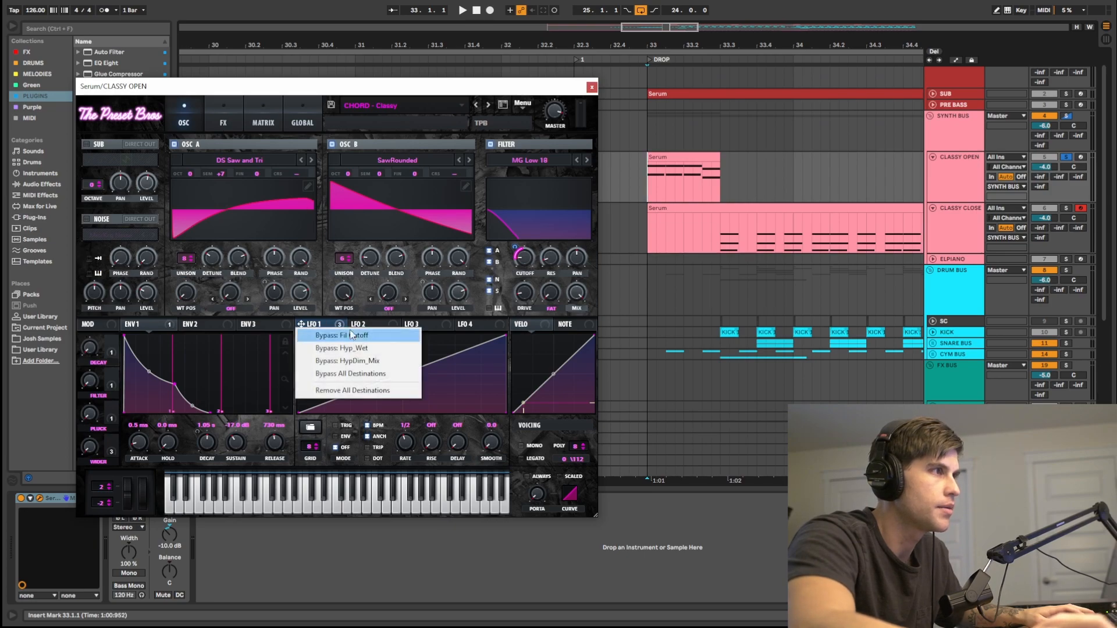
click(361, 374)
click(647, 177)
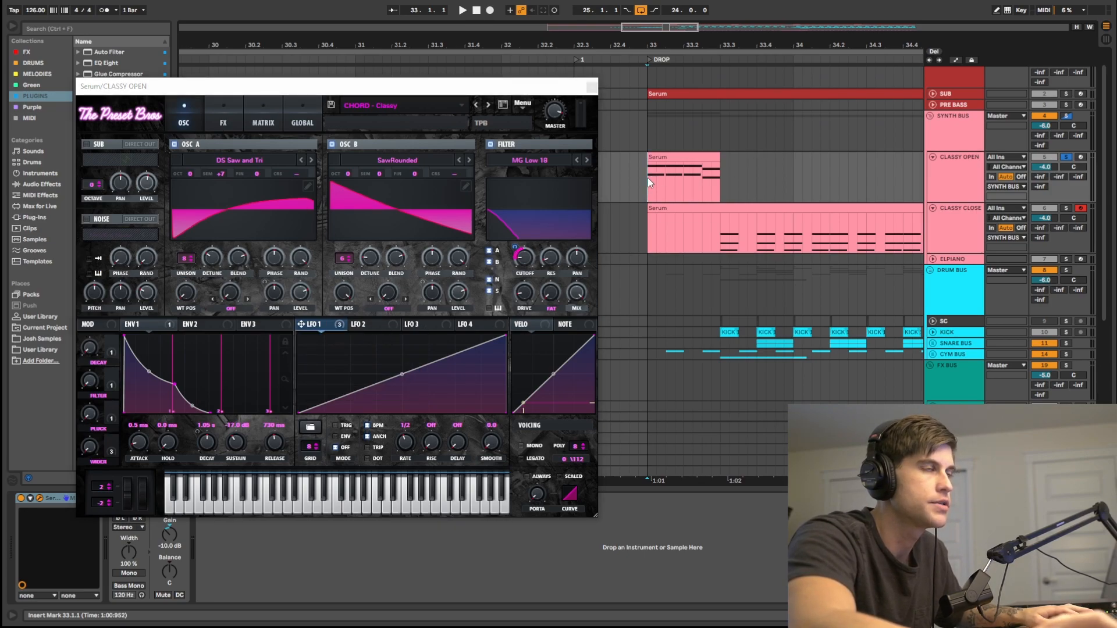
key(space)
key(space)
- Reactivate all LFO 1 destinations in CLASSY OPEN and play its clip from 33.1.1 again to compare
right_click(315, 325)
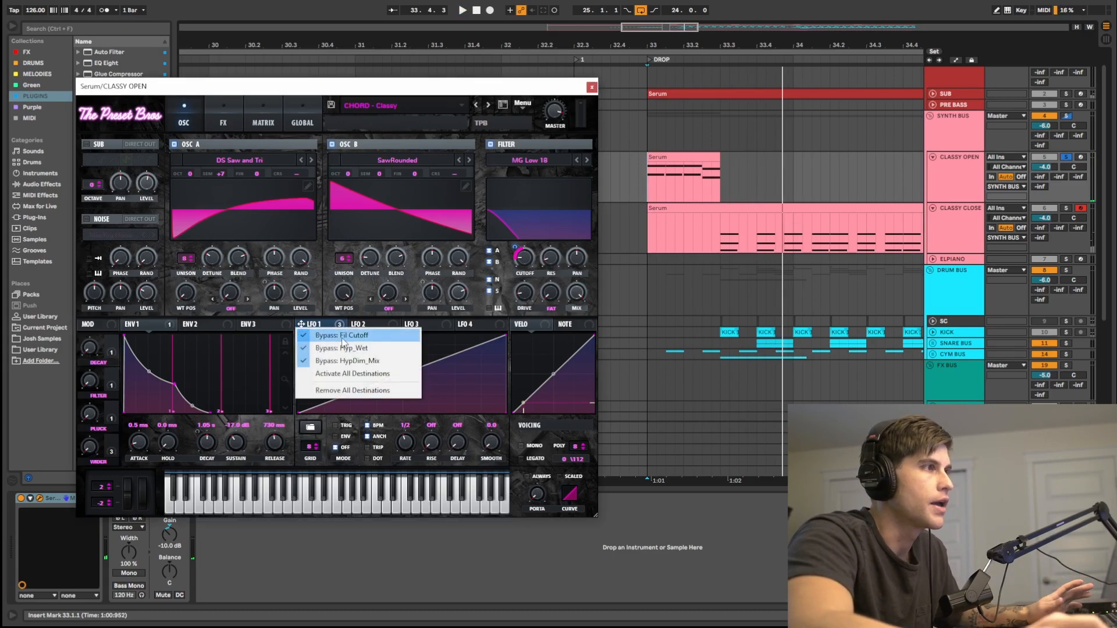
click(361, 374)
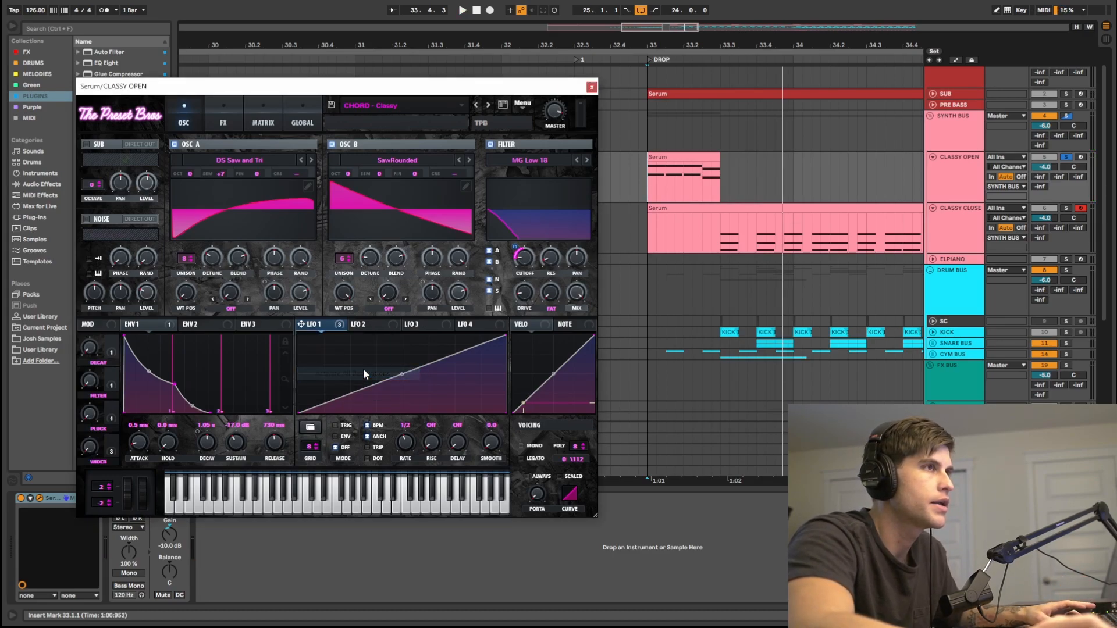
click(644, 187)
key(space)
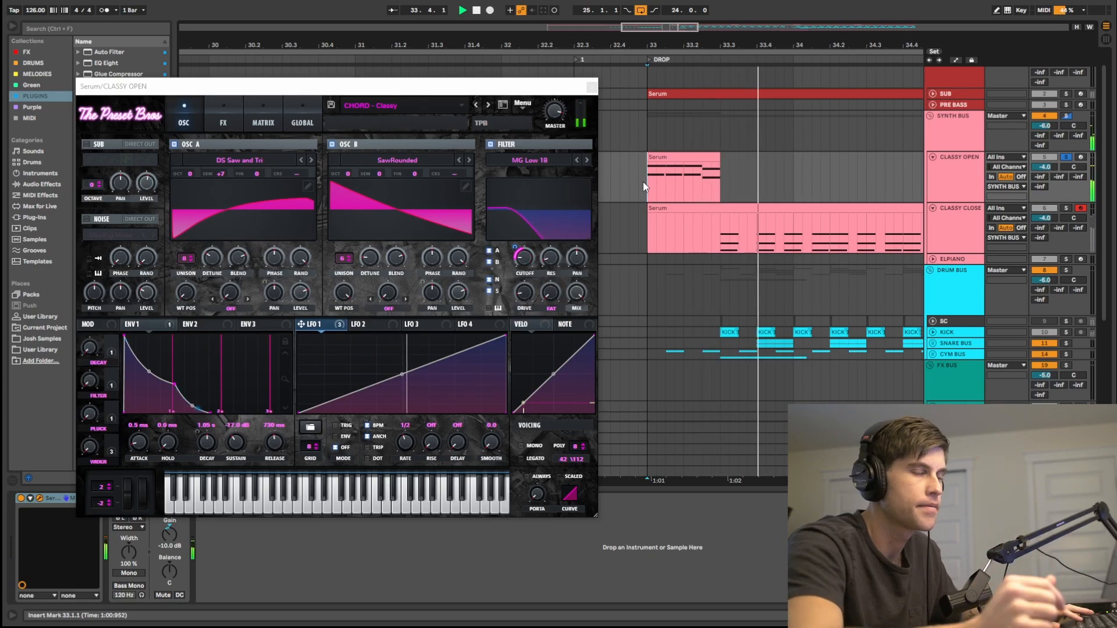
key(space)
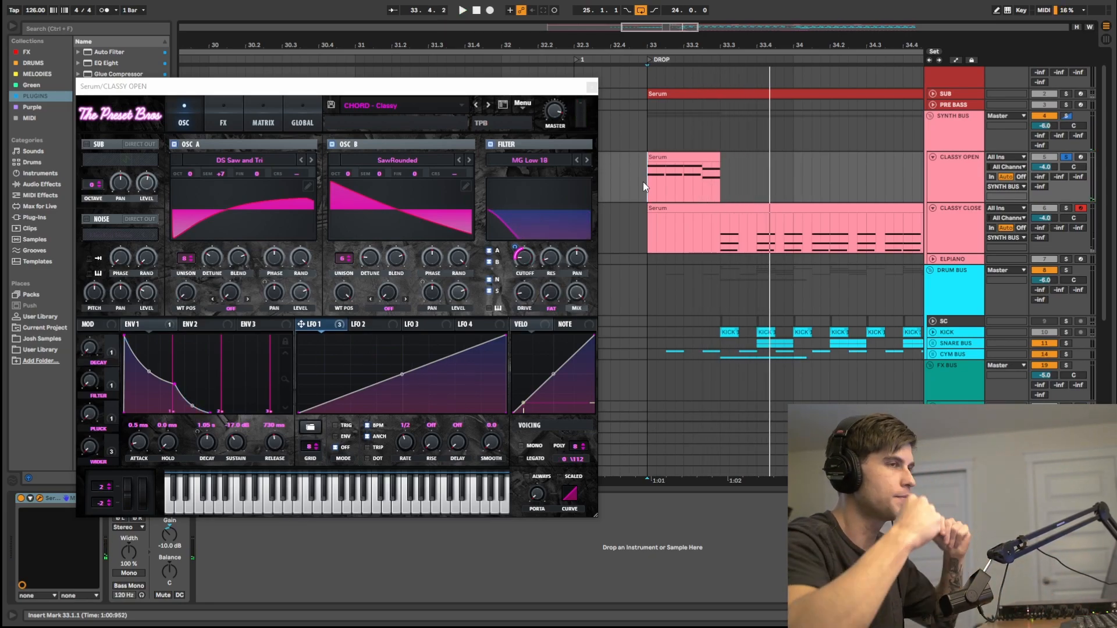